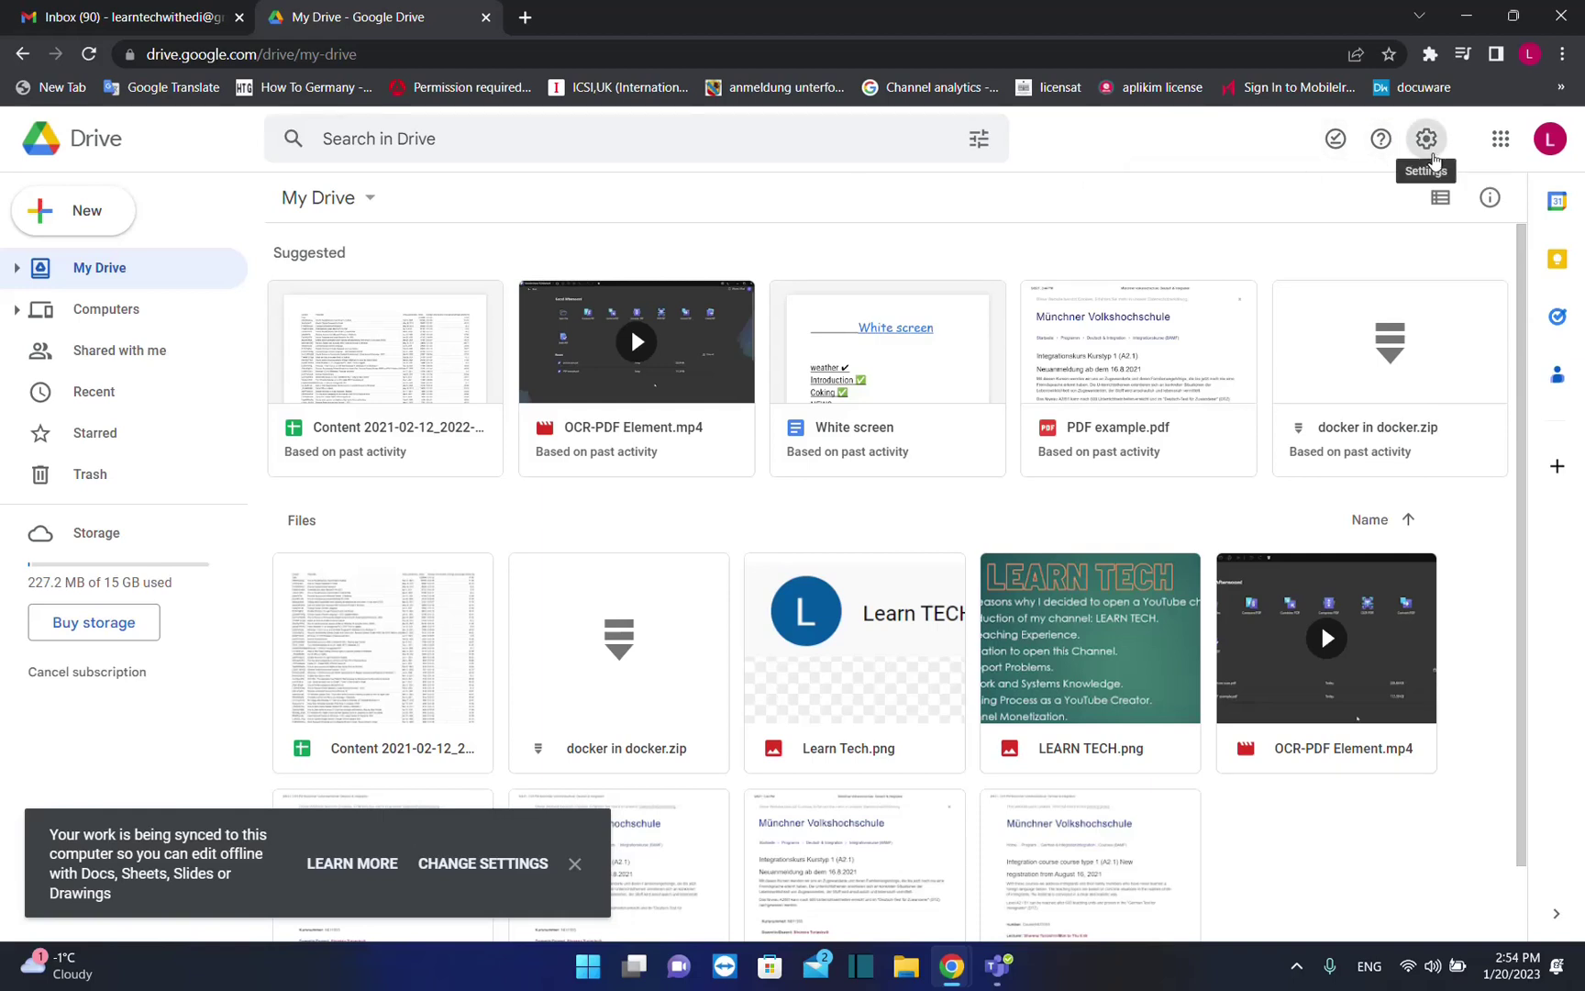
# Open Google Drive's settings menu over the My Drive page
pyautogui.click(1432, 156)
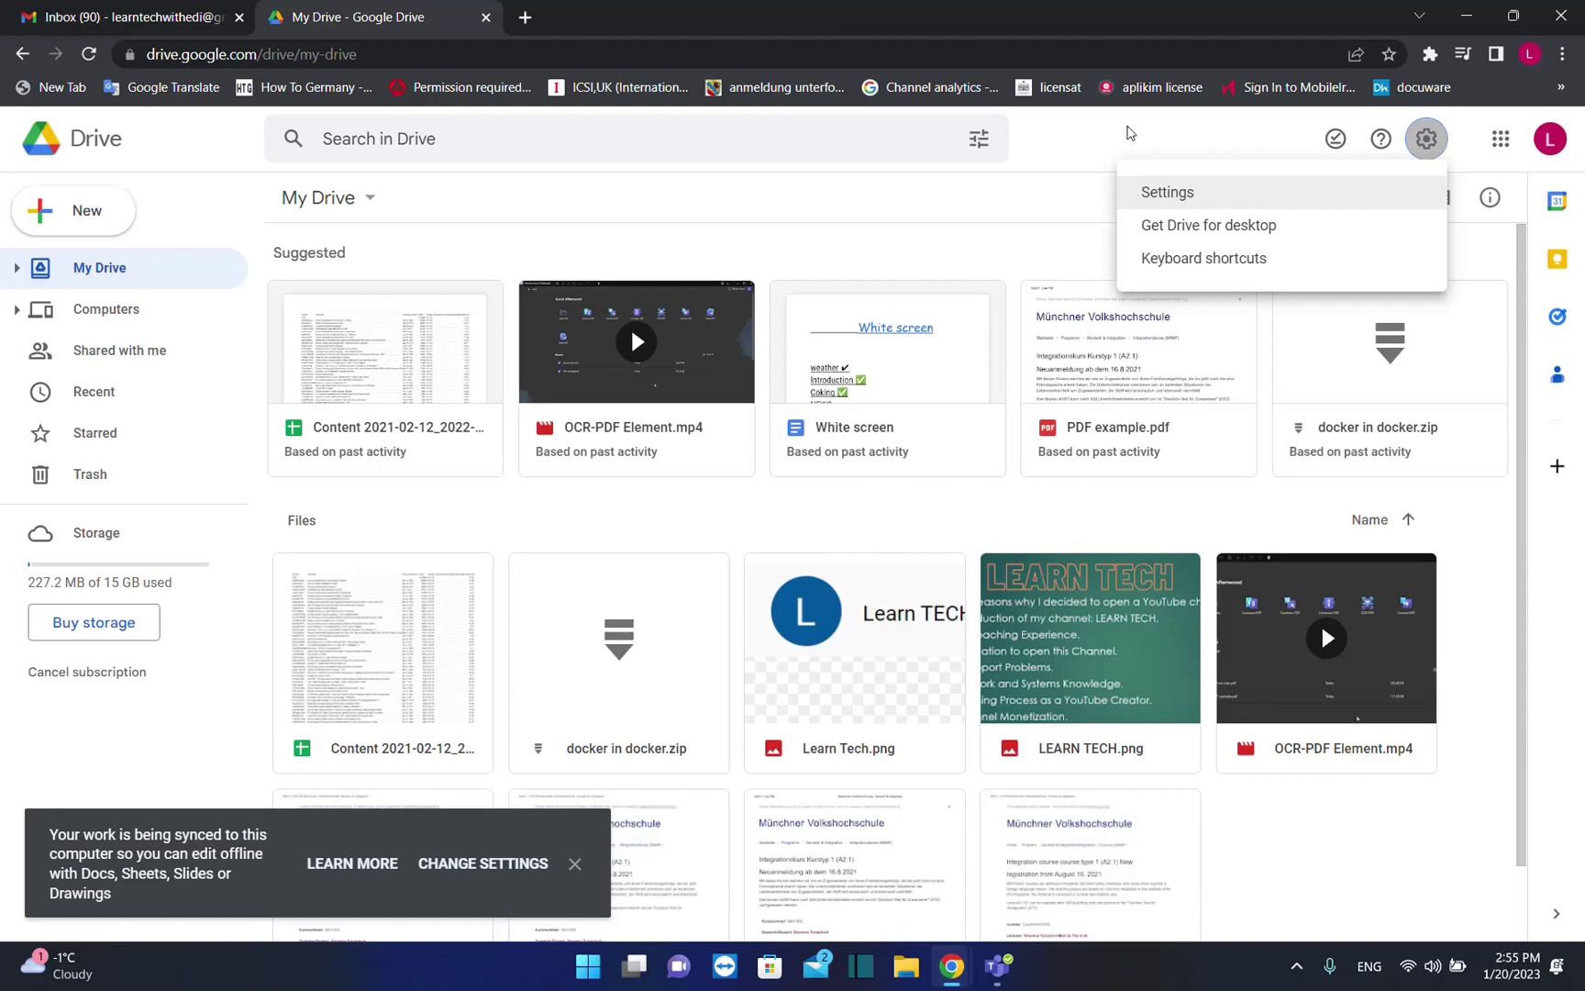
# In a new tab, go to google.com and open the Google apps list to find Drive
pyautogui.click(524, 17)
pyautogui.click(484, 54)
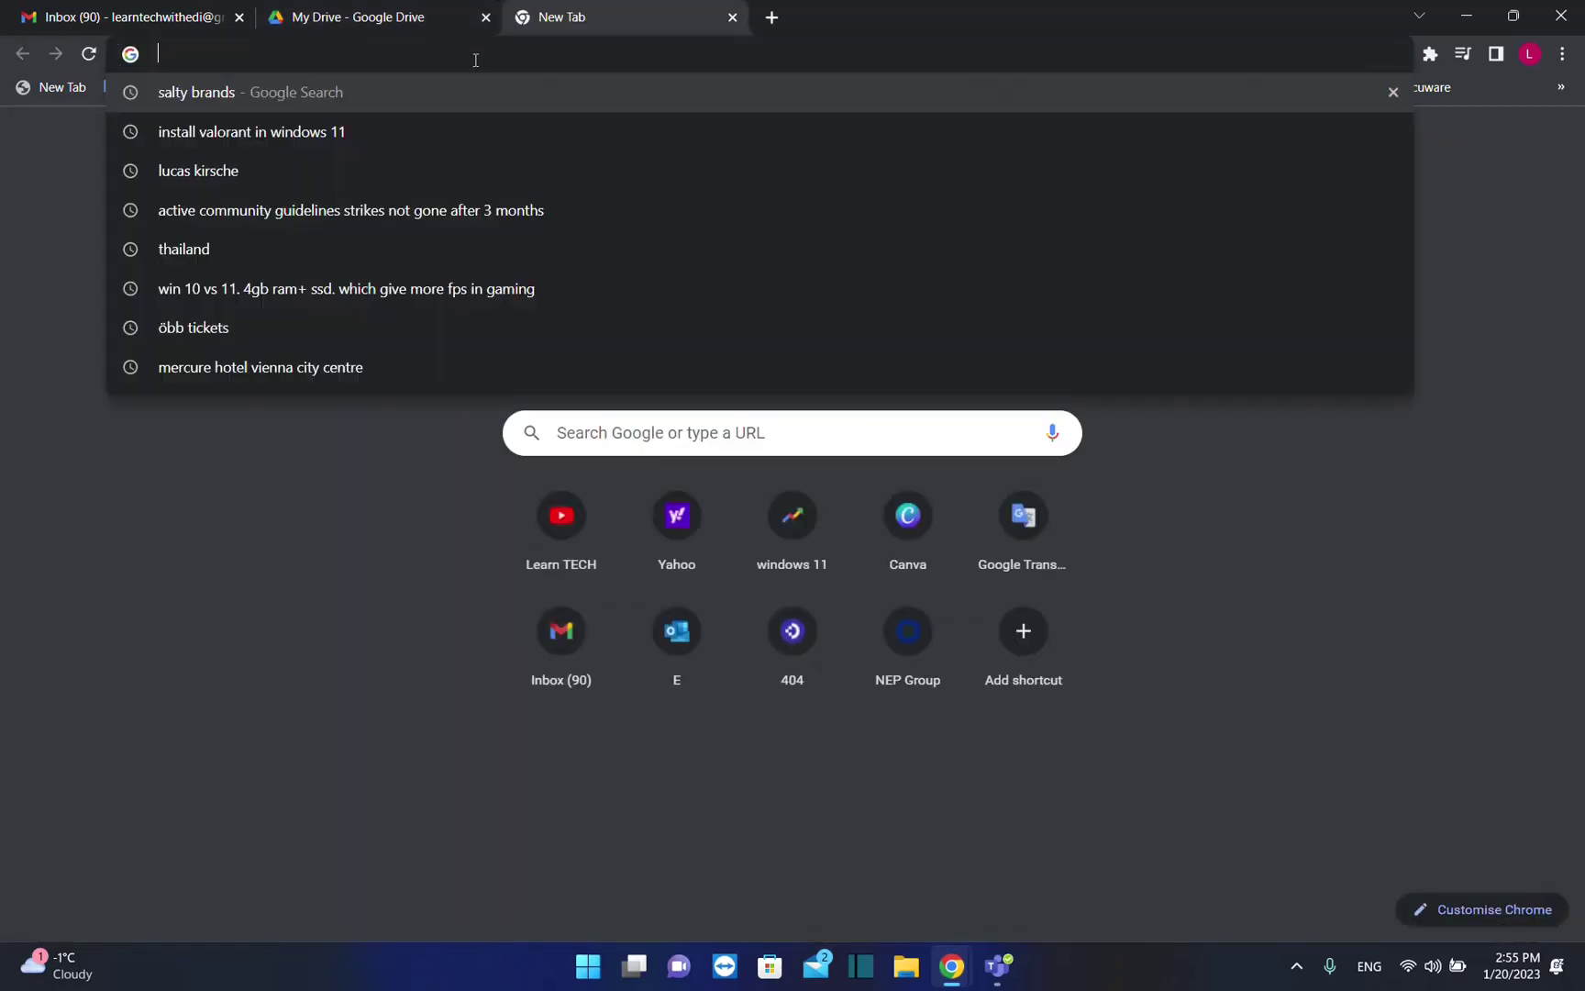
pyautogui.write('google.c')
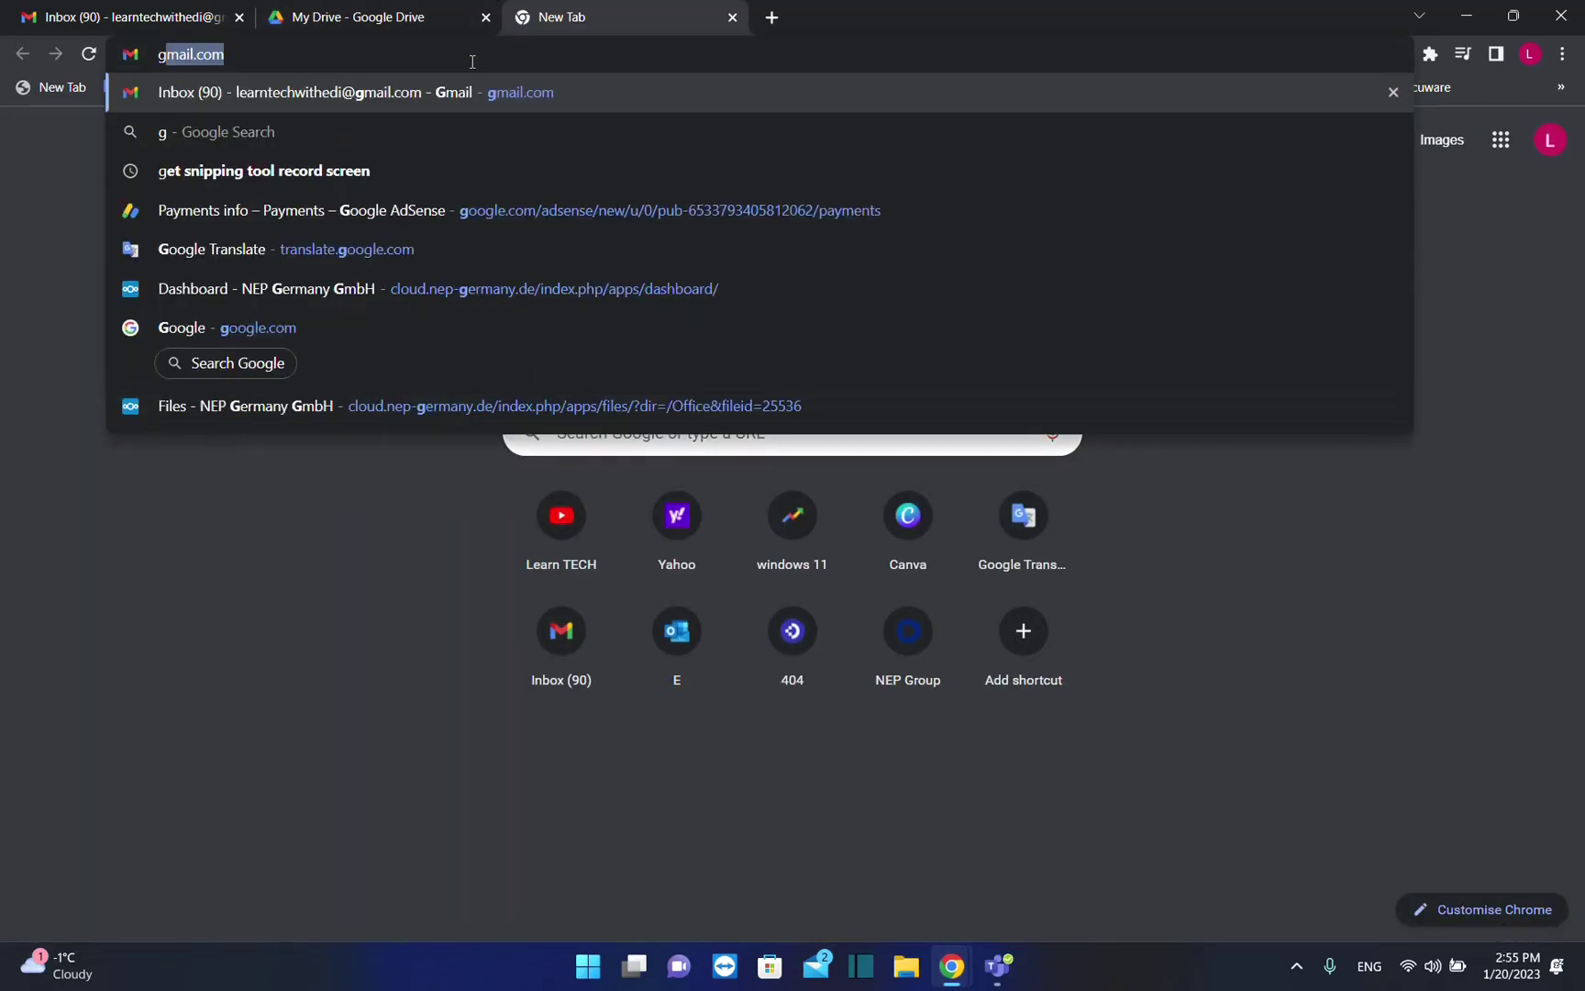
pyautogui.write('om')
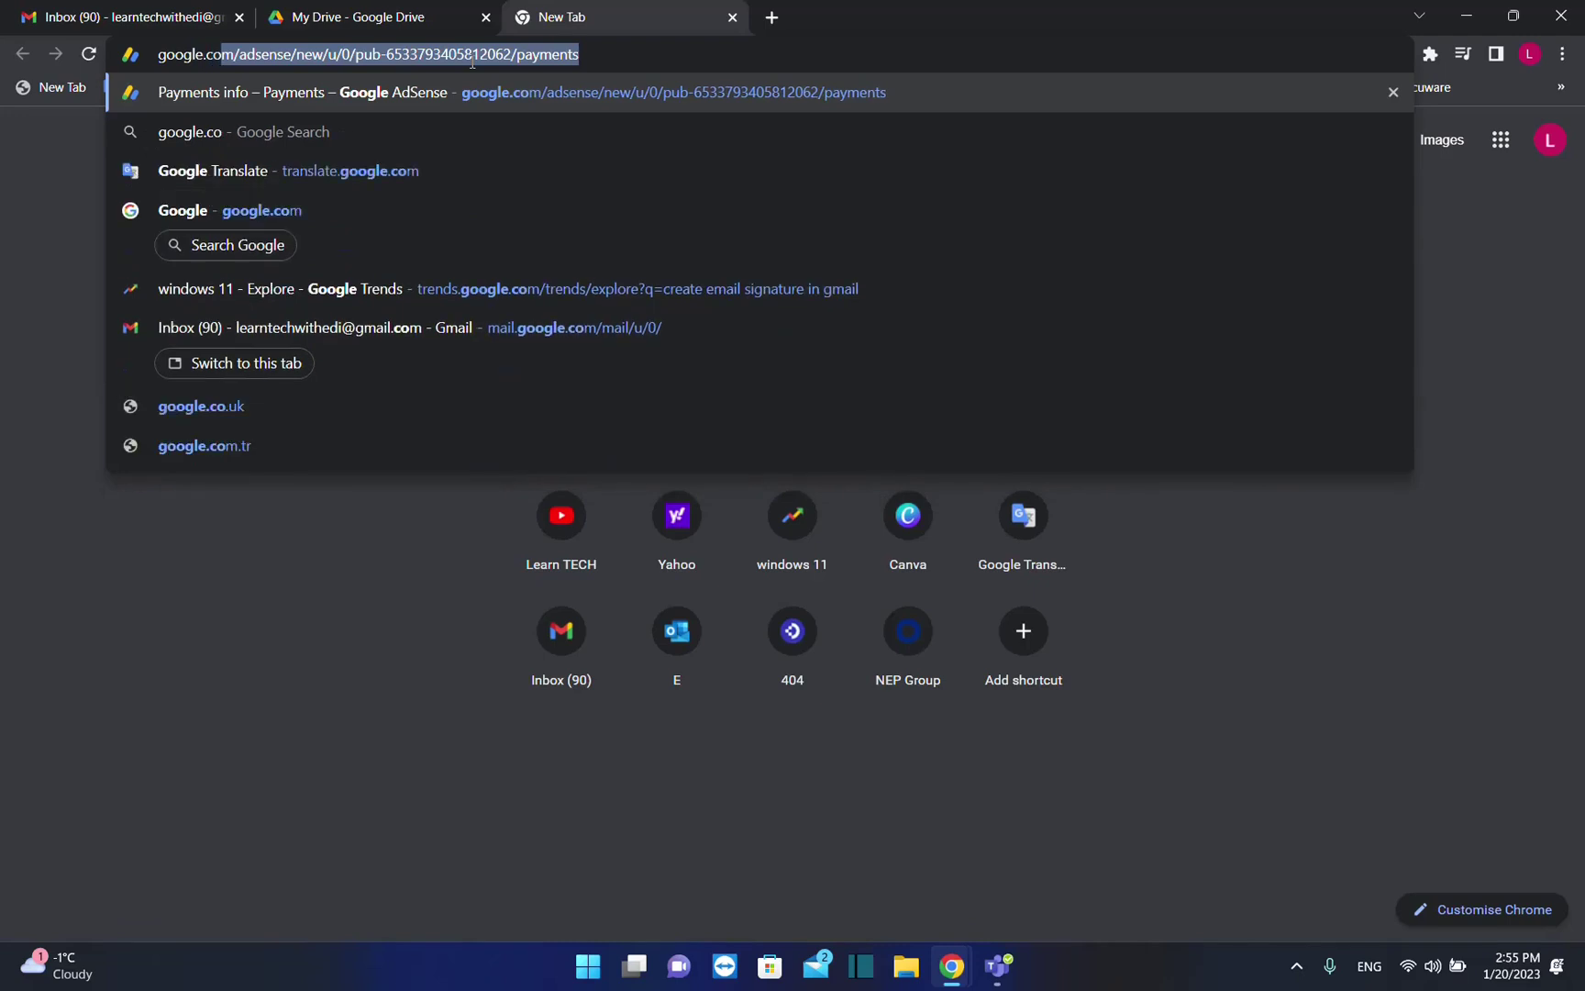
pyautogui.press('Return')
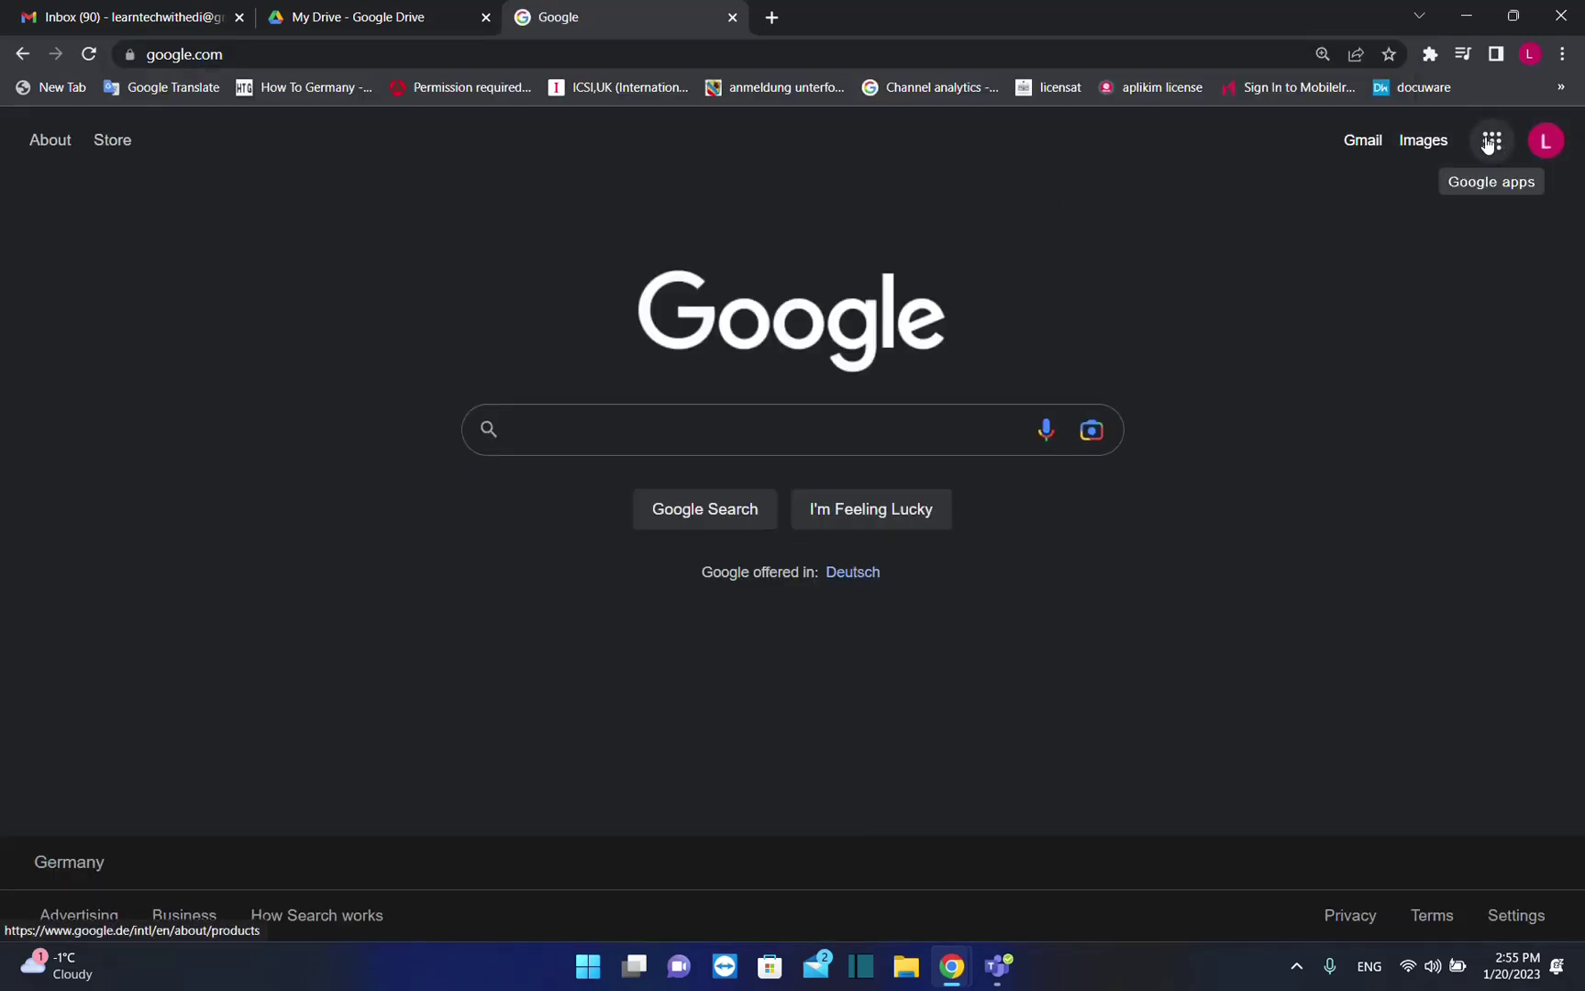
pyautogui.click(1491, 142)
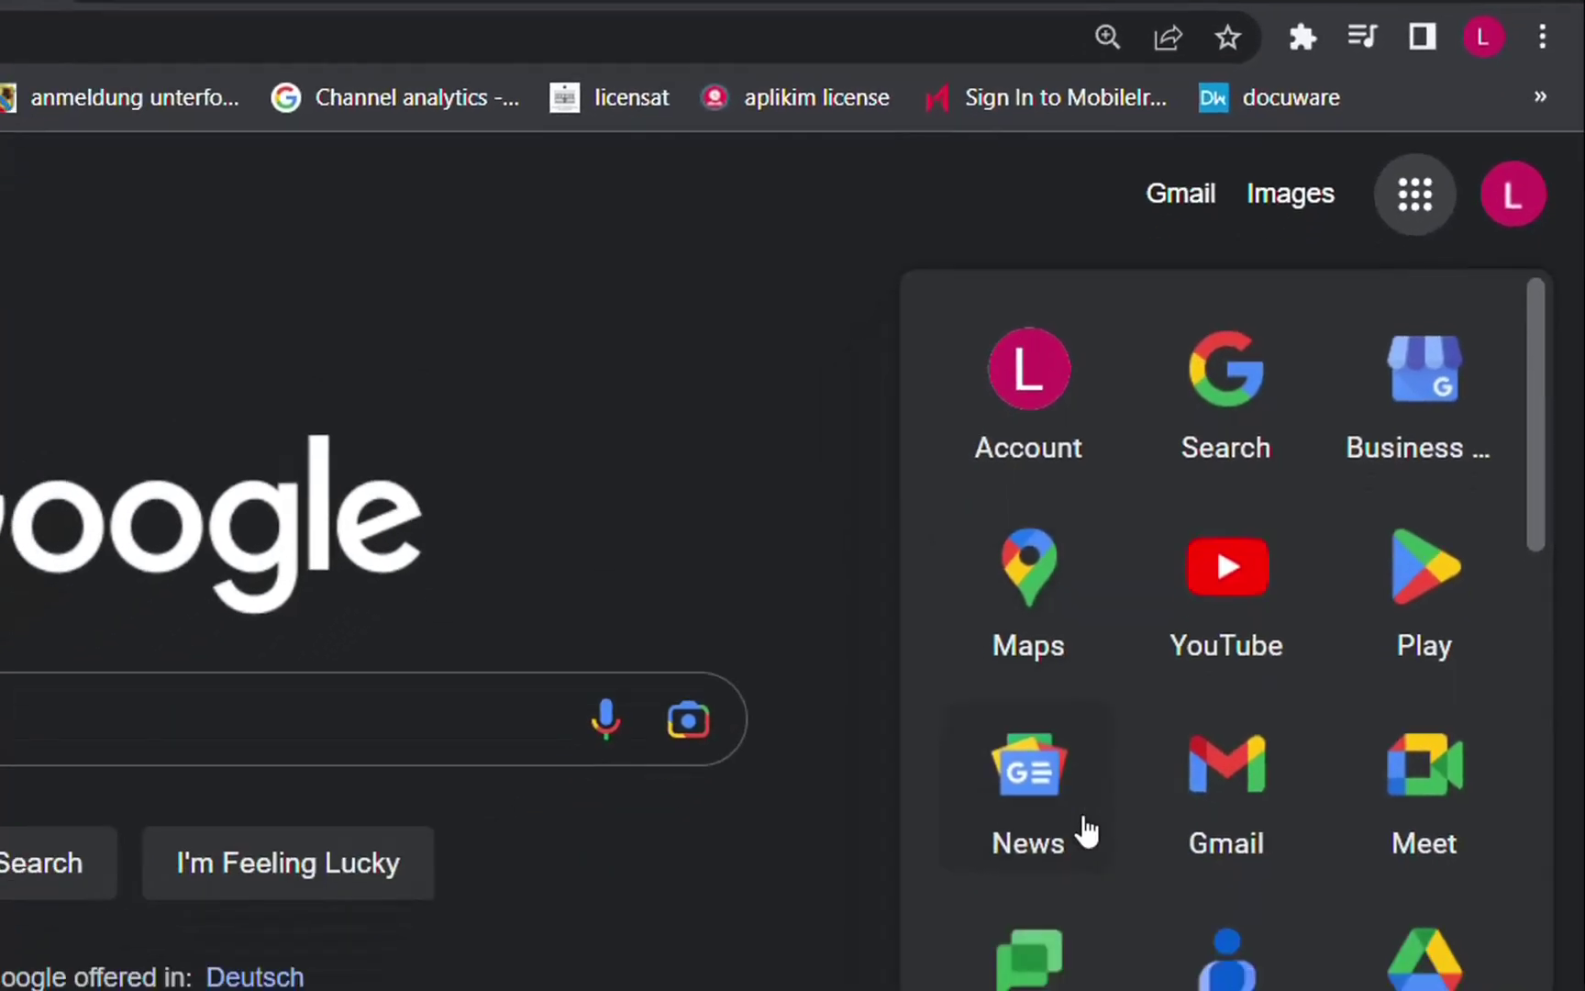
pyautogui.scroll(-2, 1234, 640)
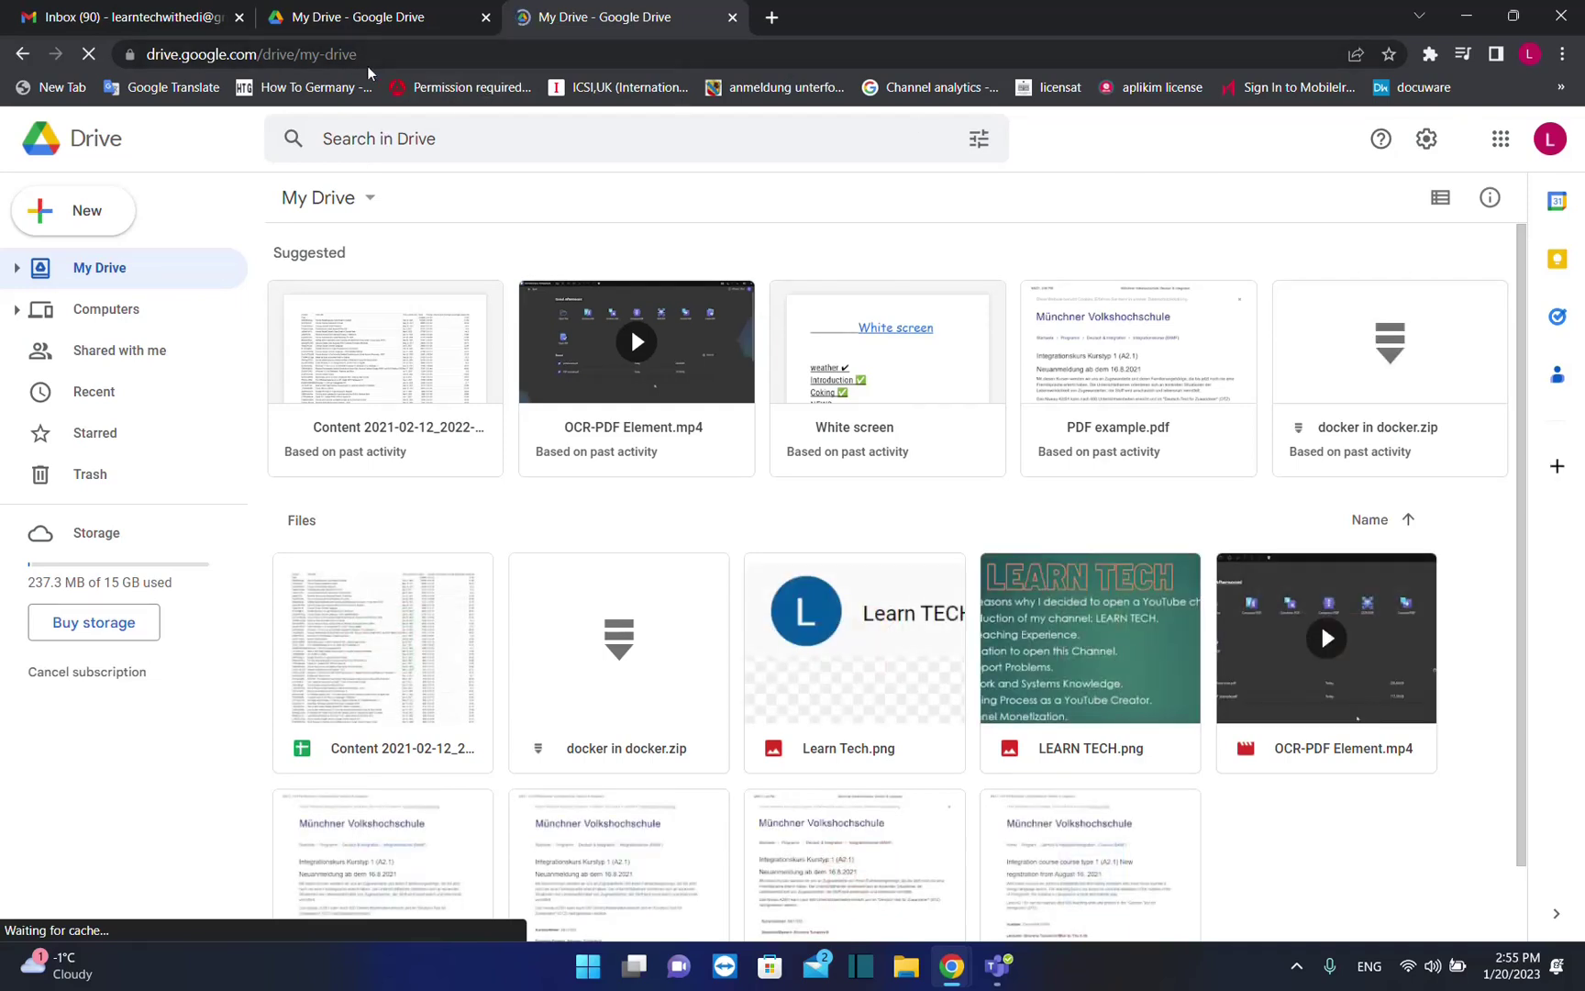
# Open Drive's settings menu to reach the Get Drive for desktop option
pyautogui.click(430, 60)
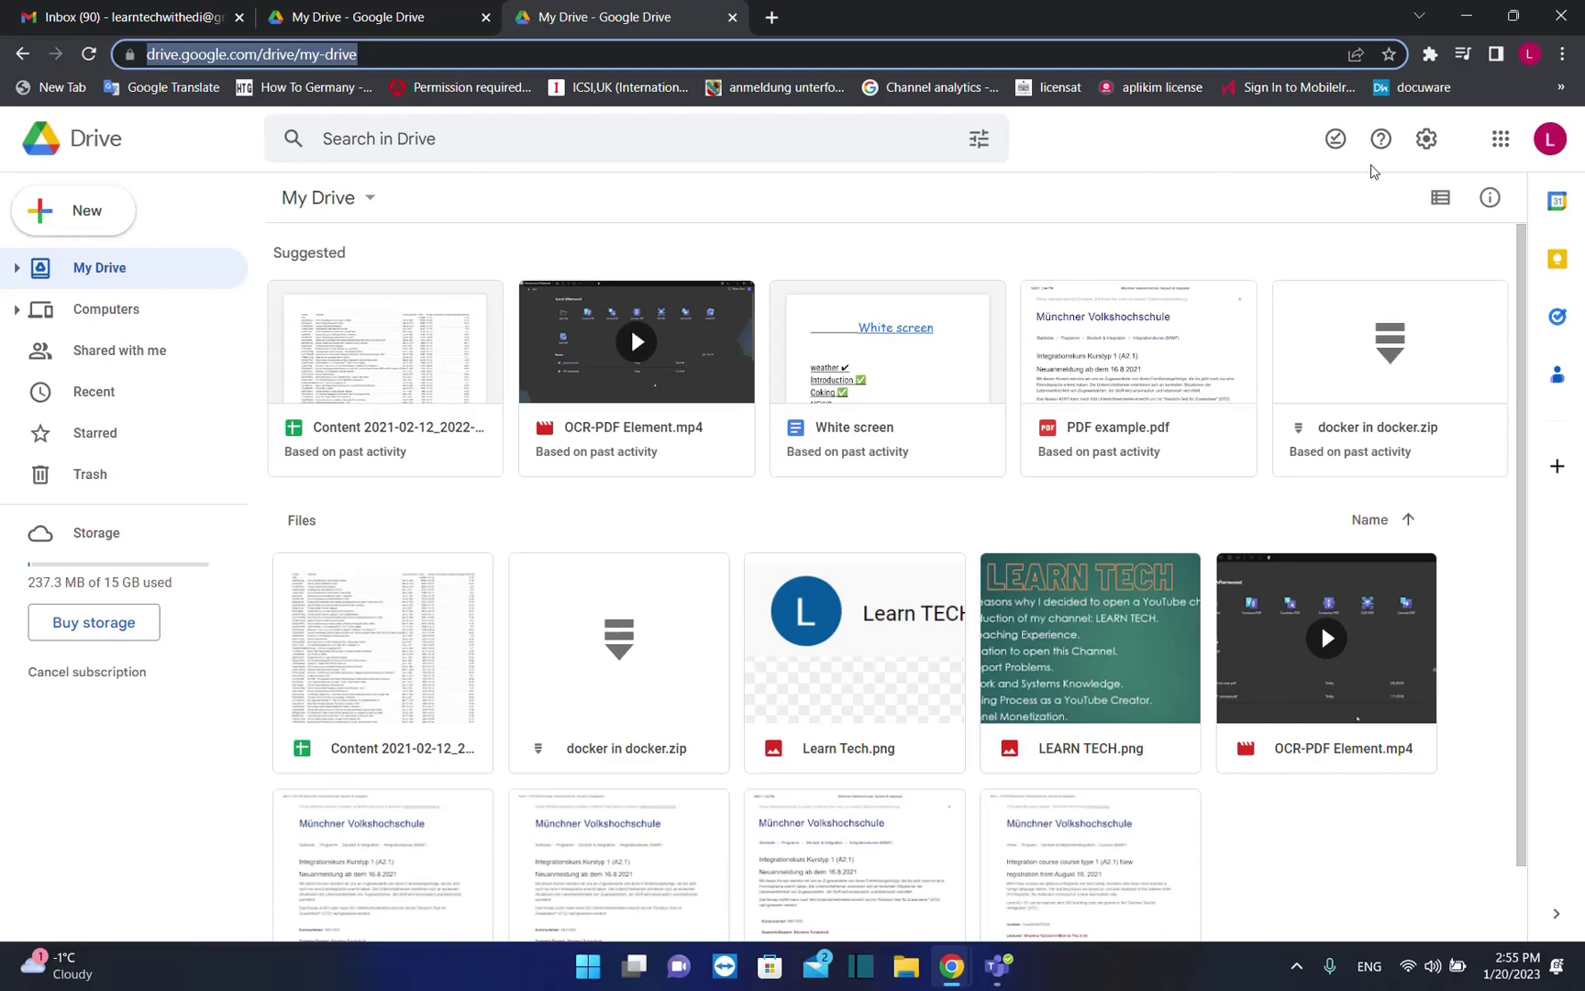
pyautogui.click(1428, 149)
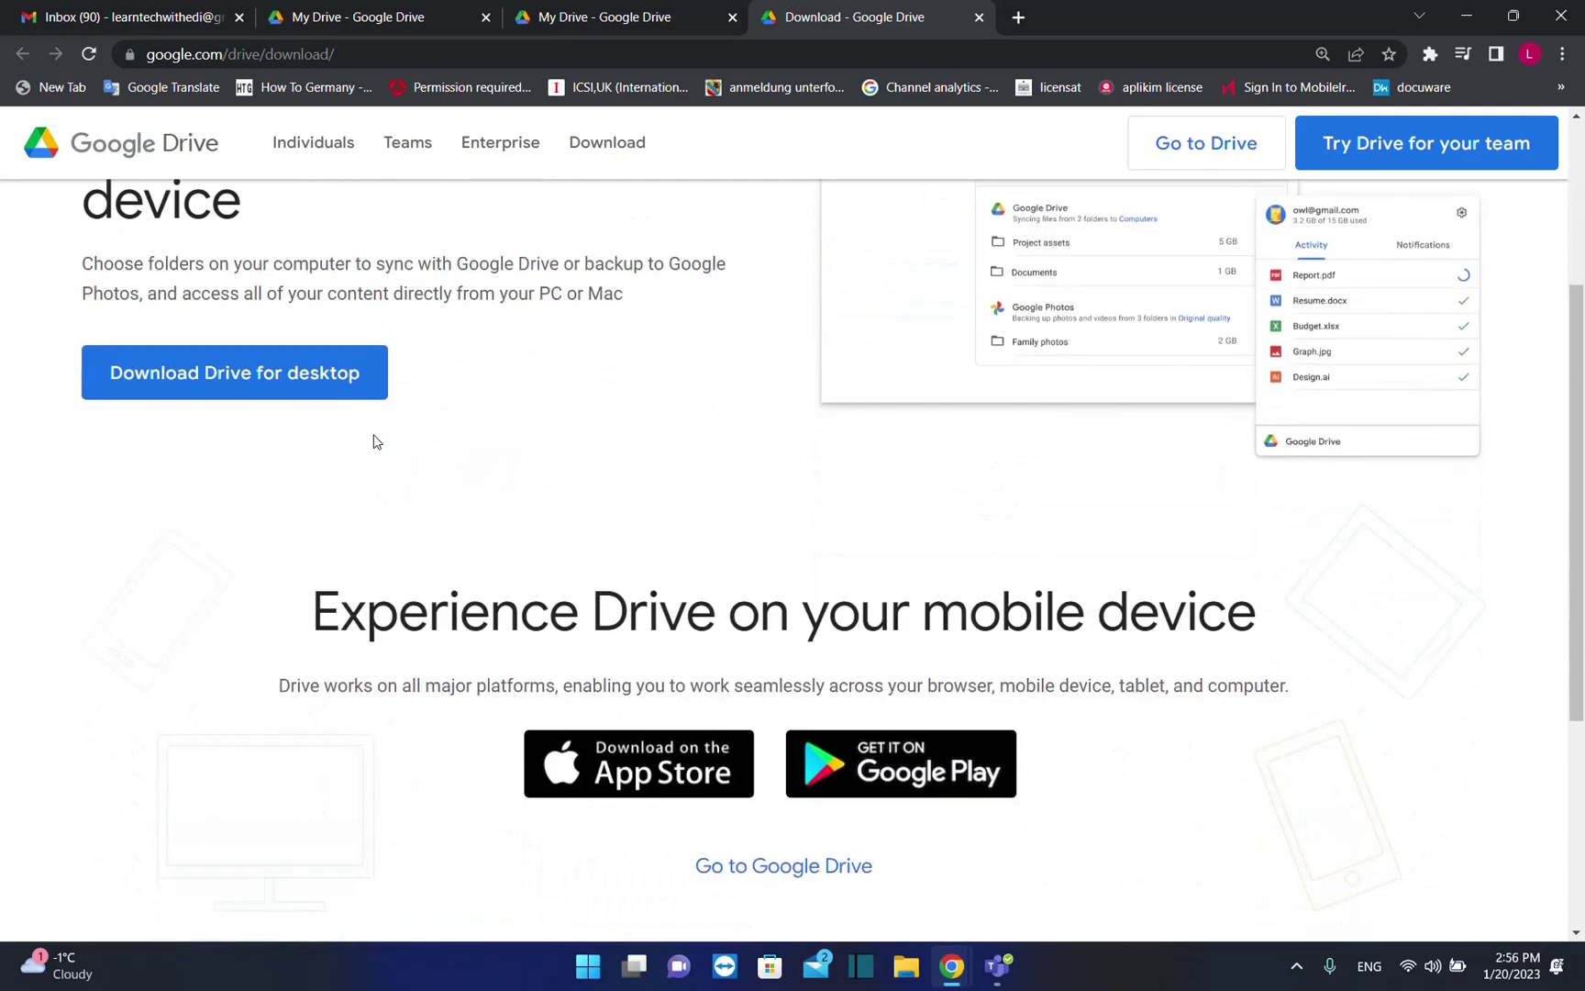
# Download the Drive for desktop installer and save GoogleDriveSetup.exe
pyautogui.scroll(2, 760, 471)
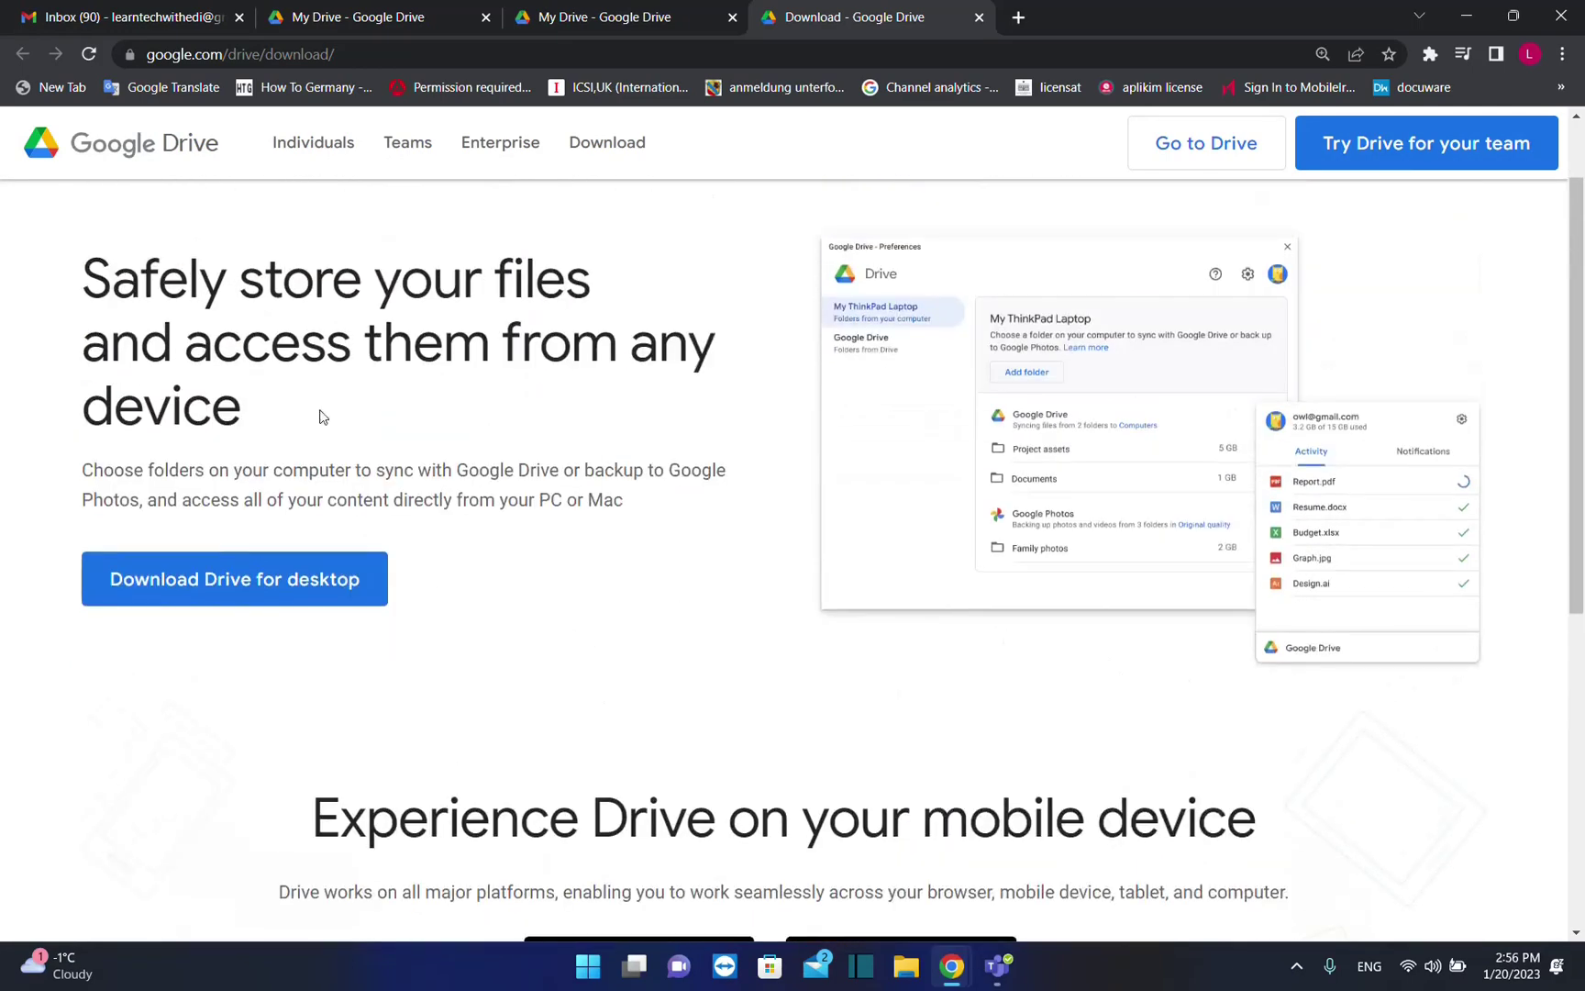
pyautogui.click(202, 600)
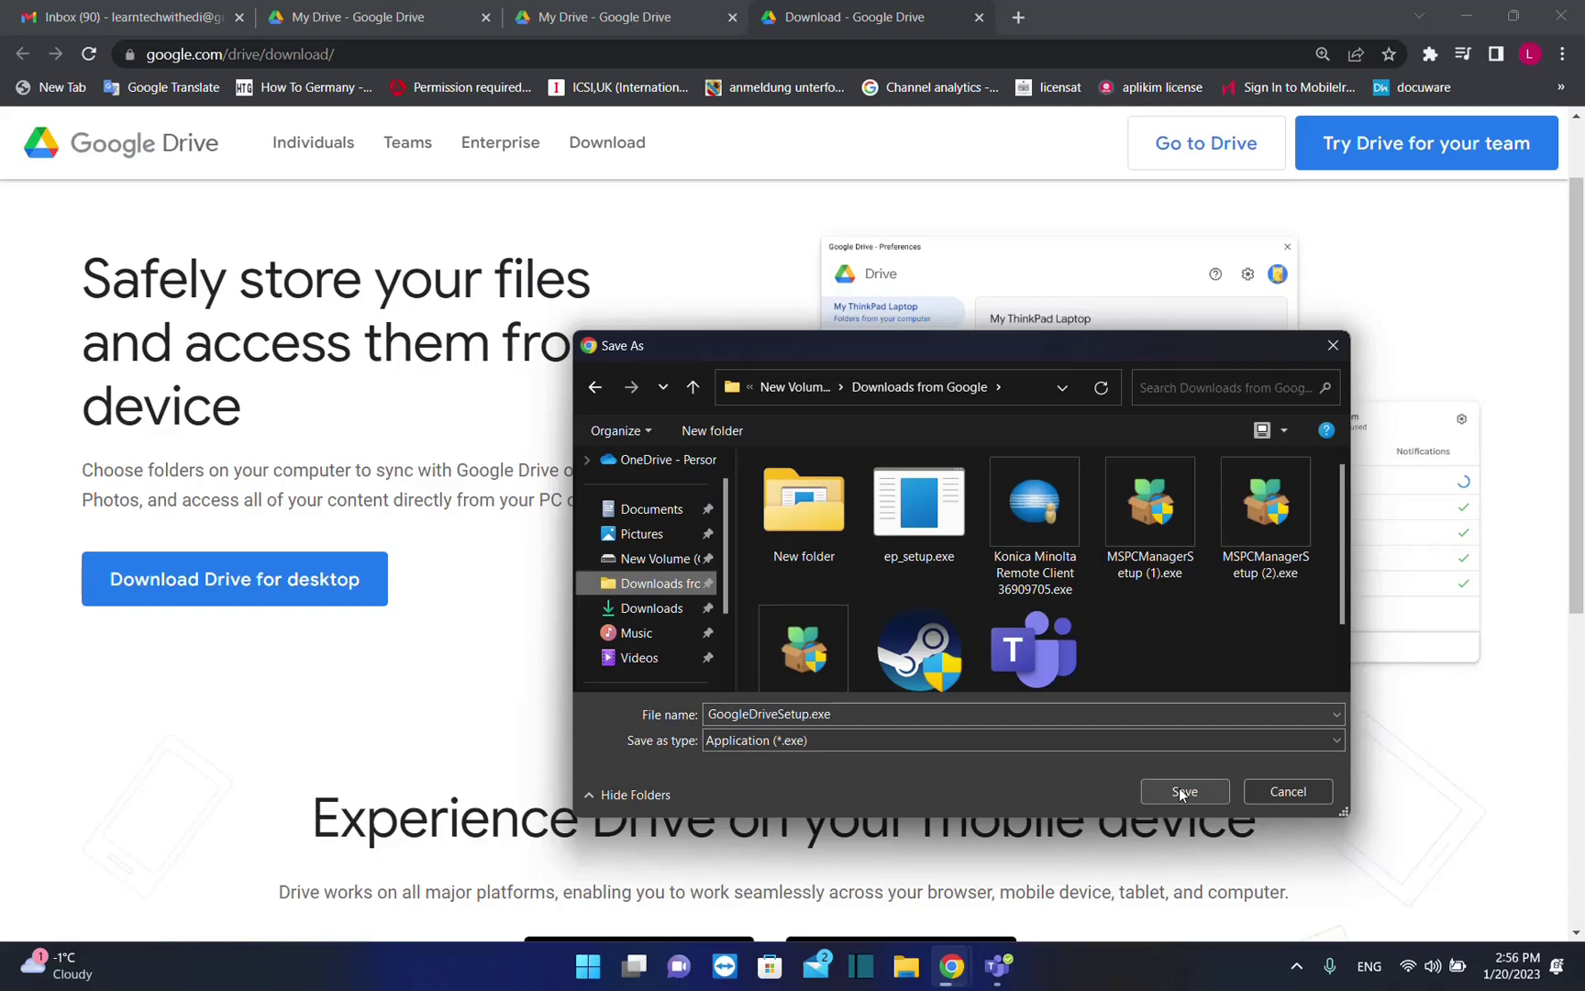
pyautogui.click(1183, 791)
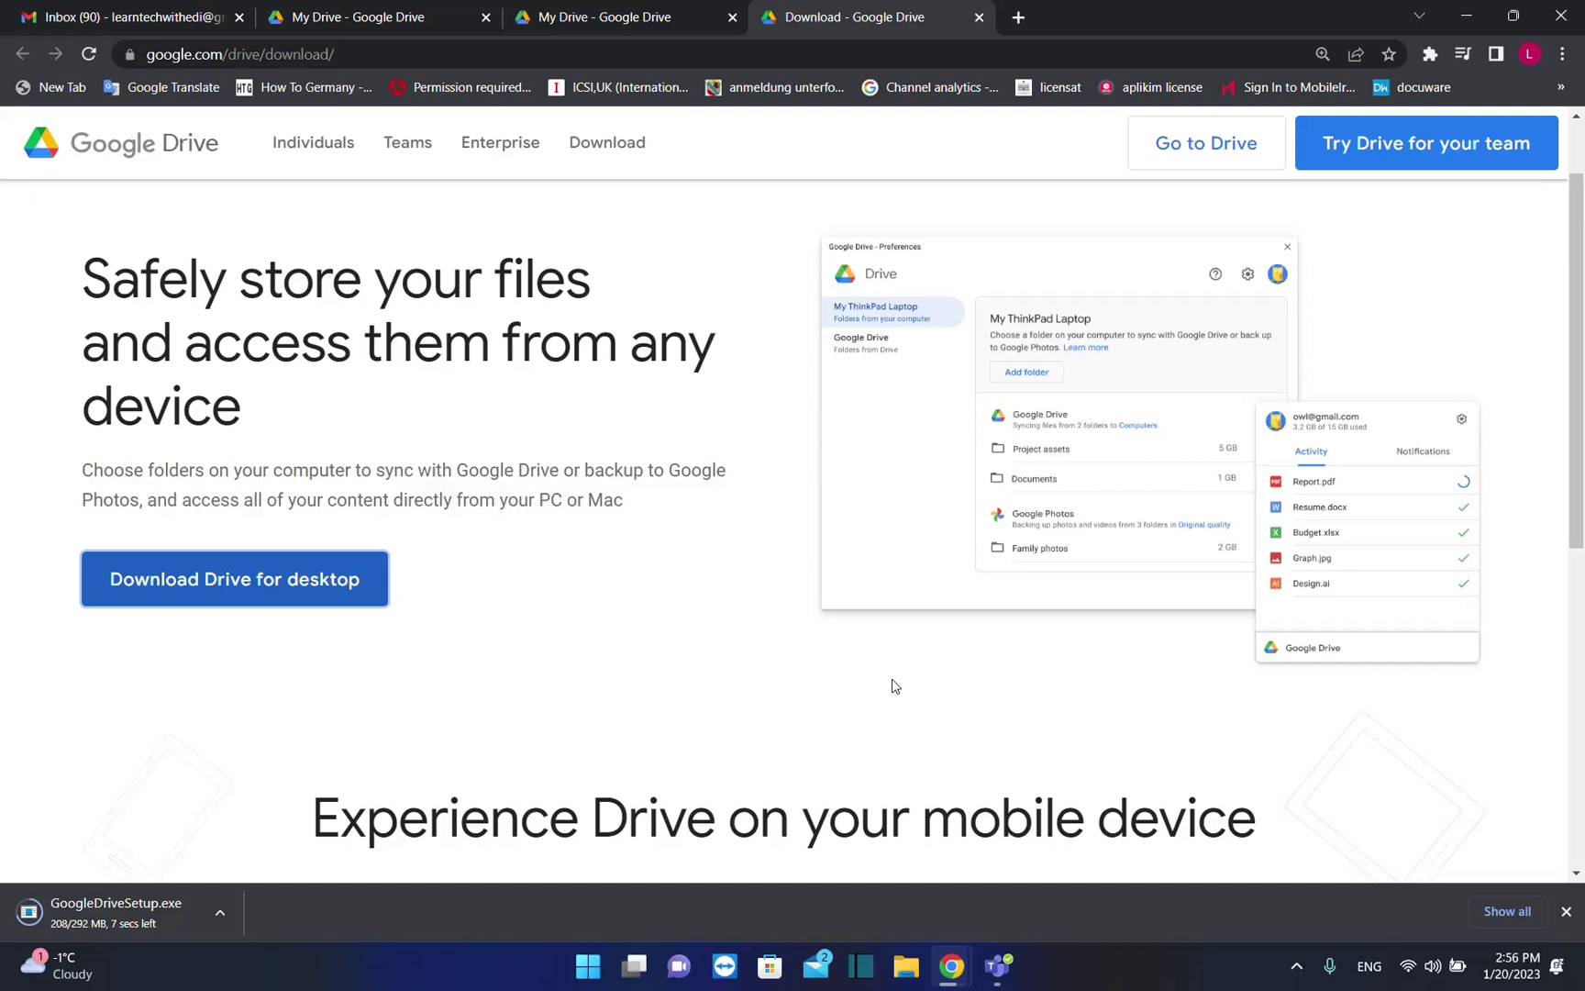
# Run GoogleDriveSetup.exe and install Google Drive with a desktop shortcut
pyautogui.click(131, 913)
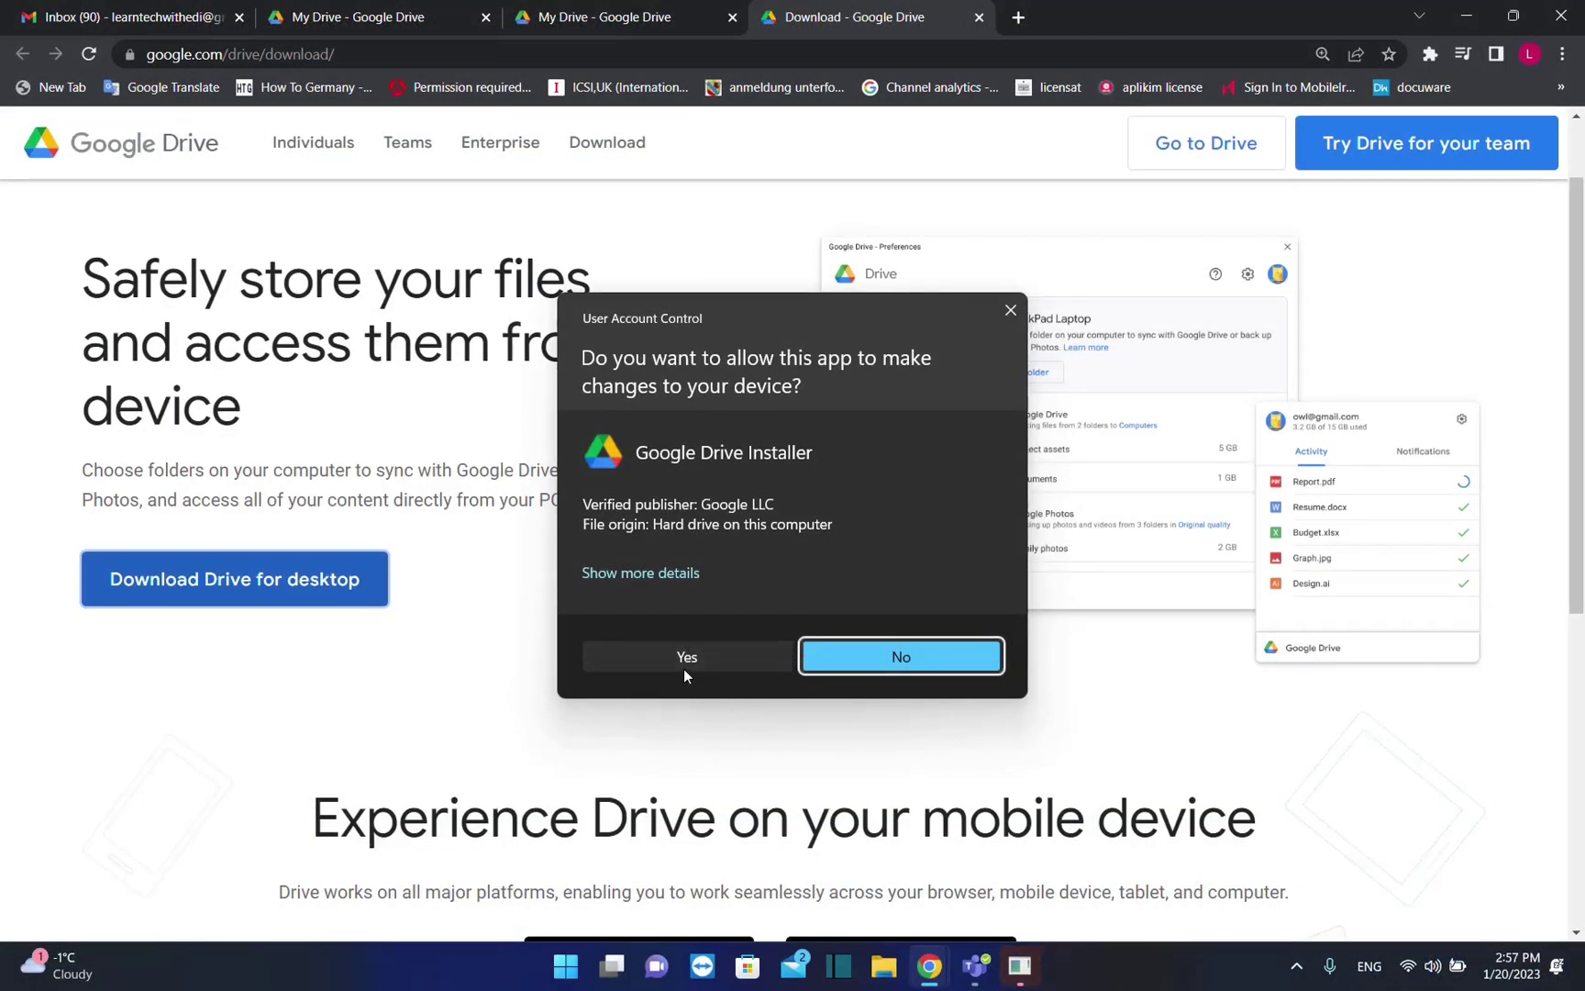
pyautogui.click(685, 659)
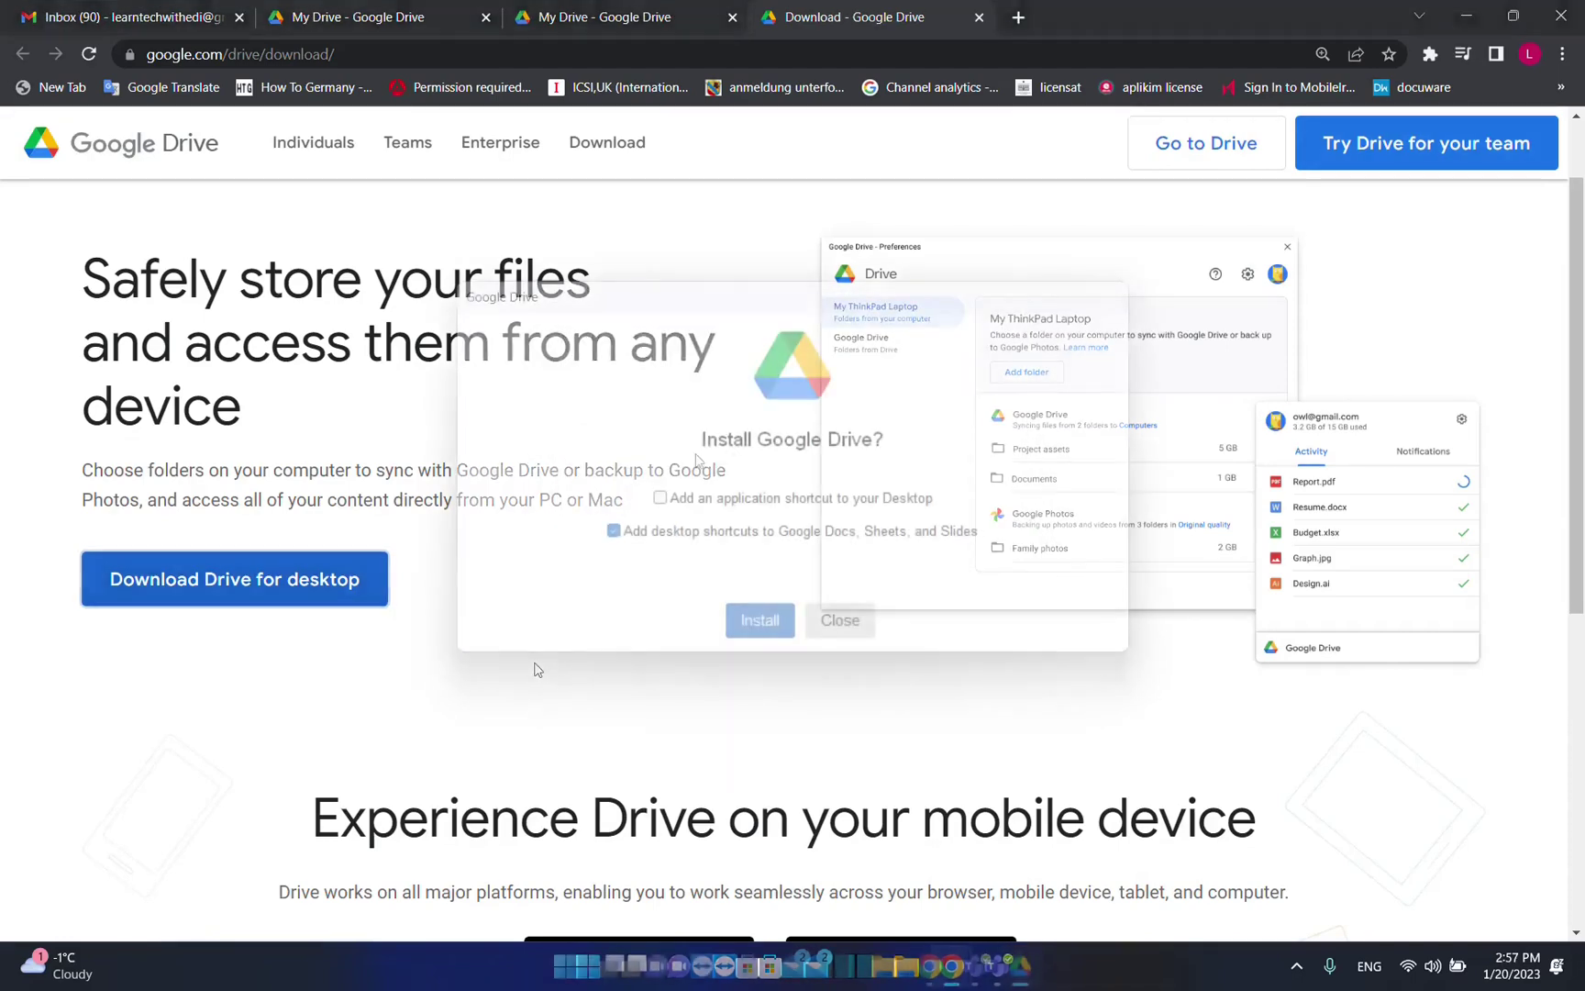
pyautogui.click(660, 498)
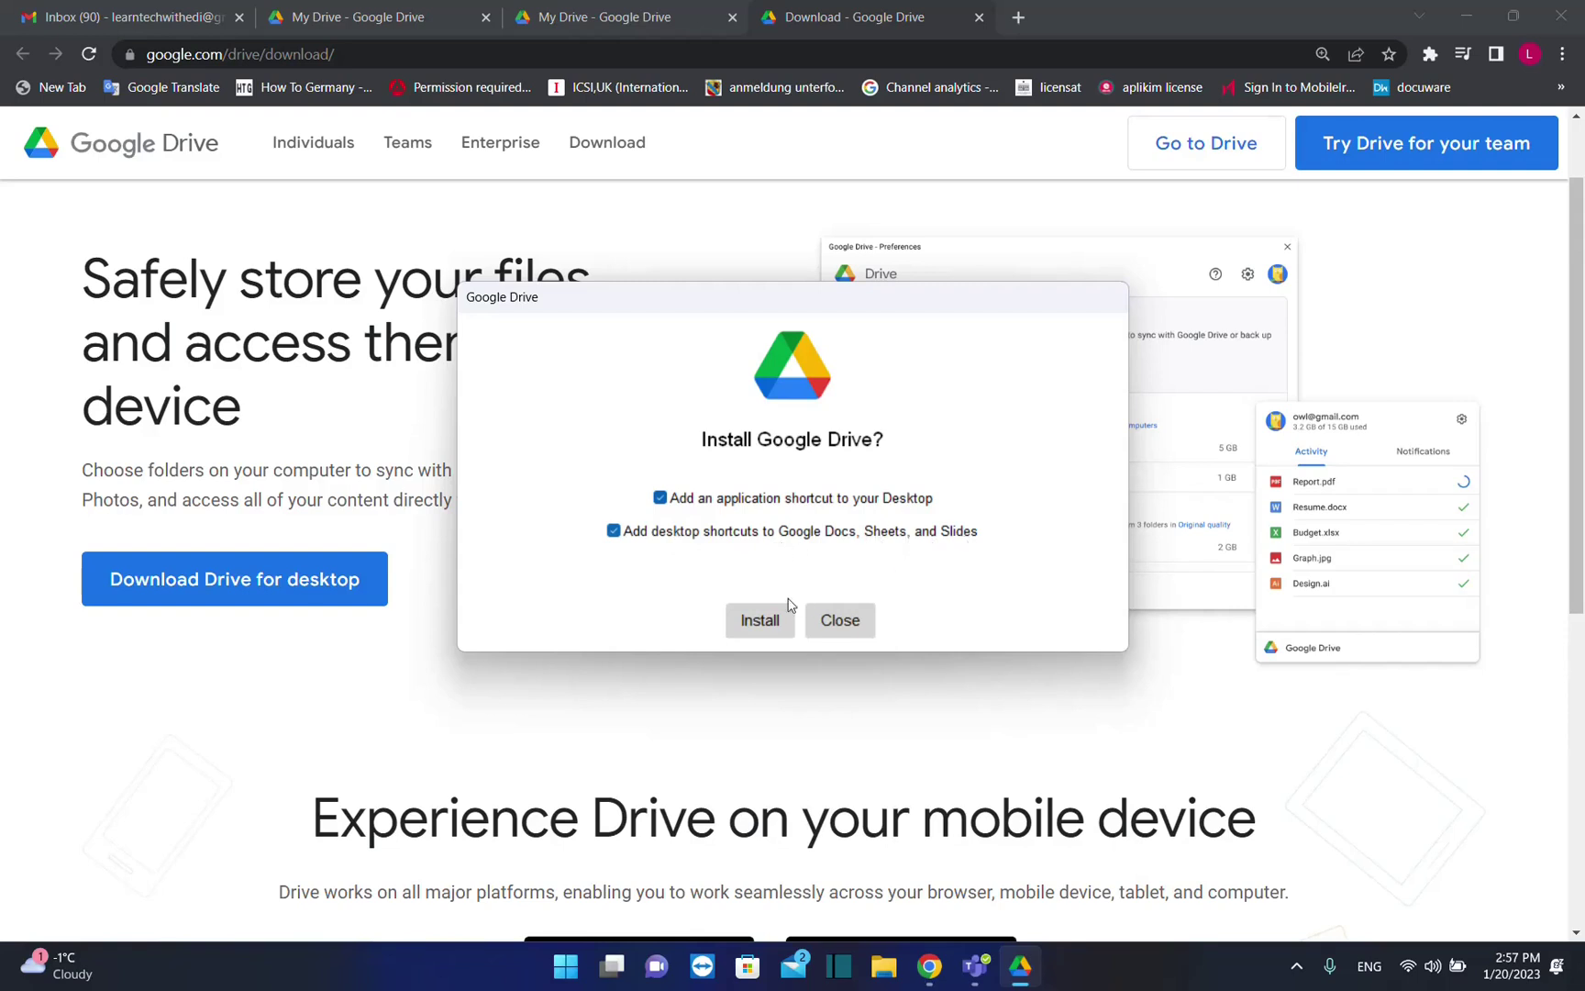
pyautogui.click(761, 622)
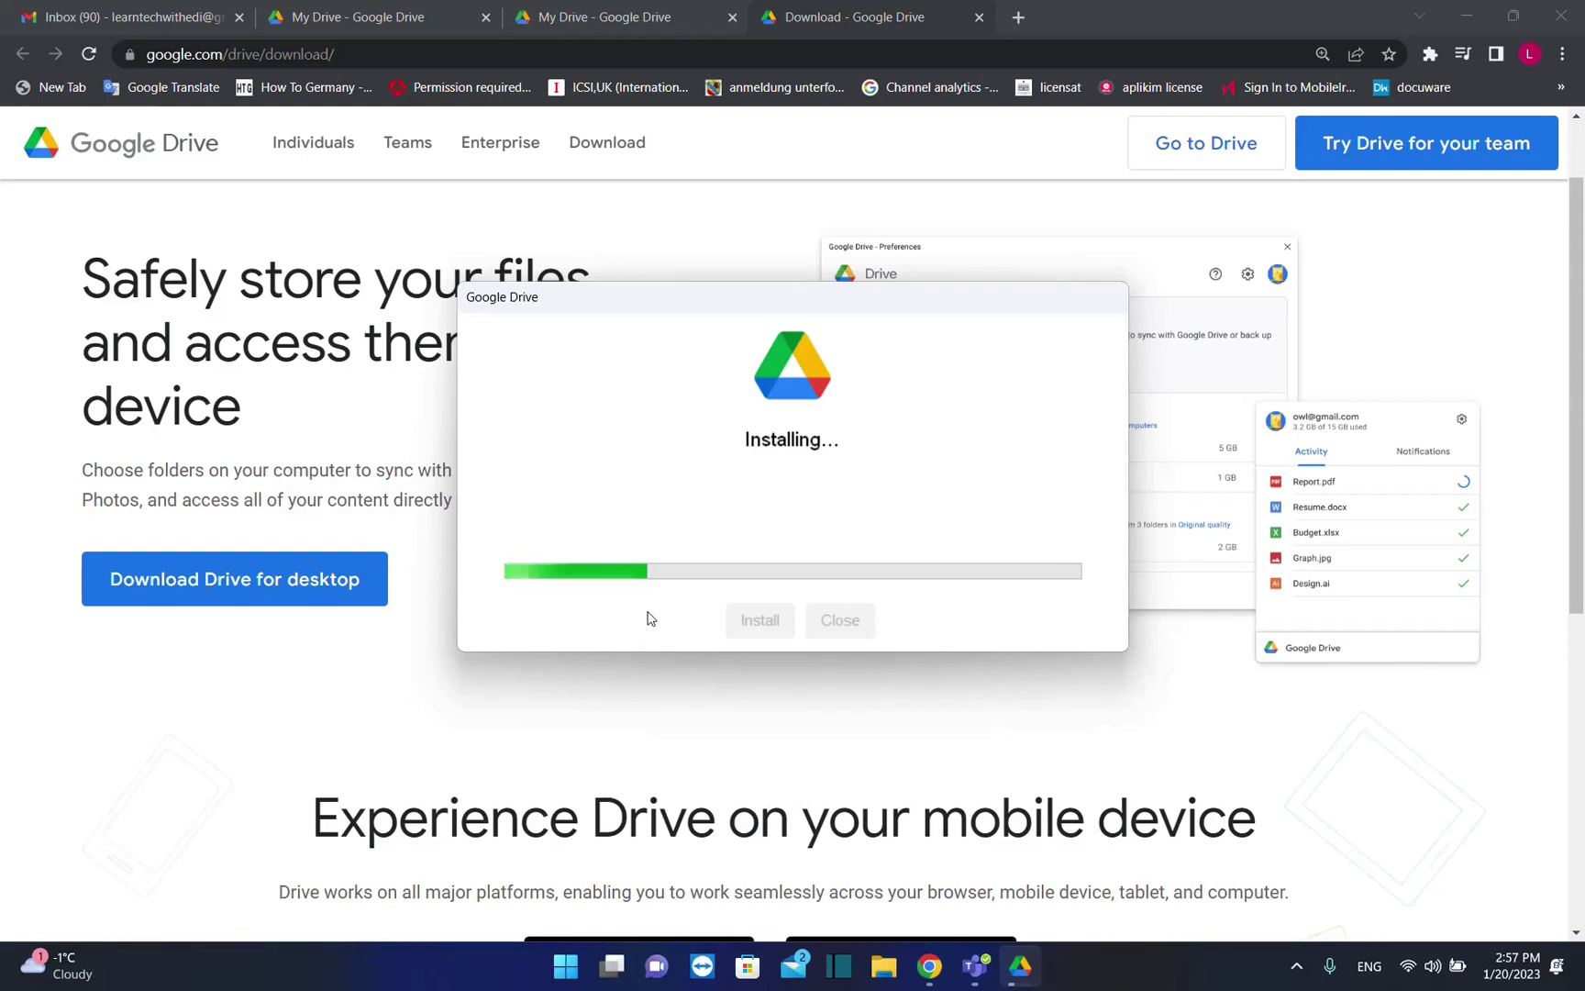
# Bring the Google Drive installer window to the front
pyautogui.click(558, 28)
pyautogui.click(845, 22)
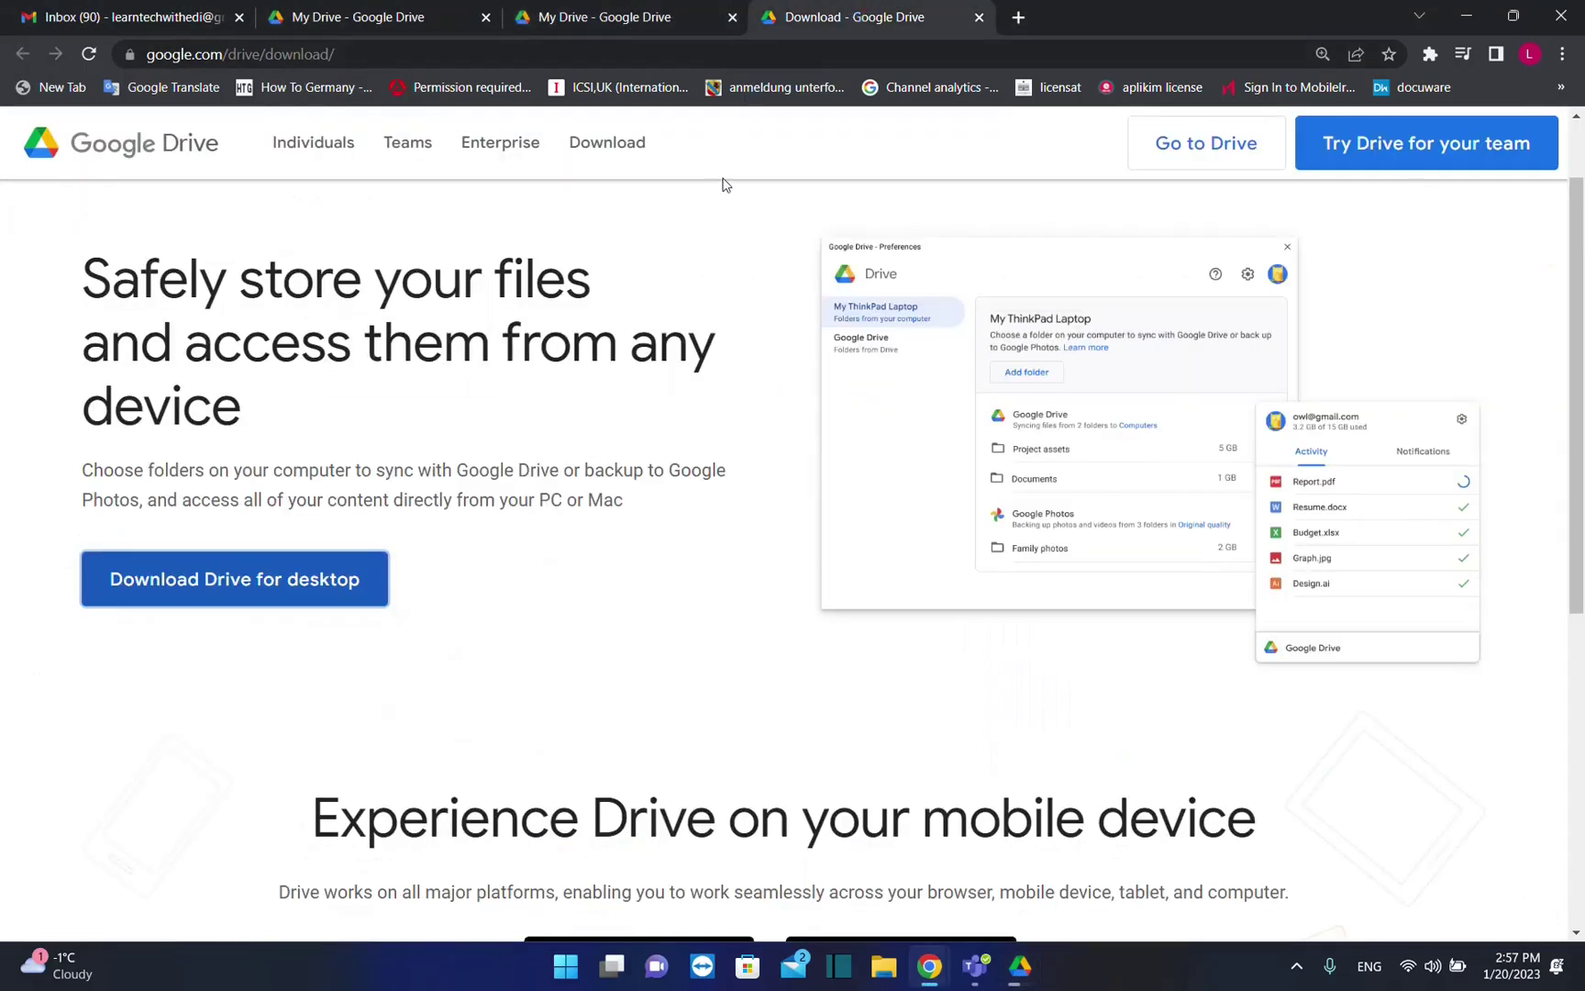
pyautogui.click(1032, 981)
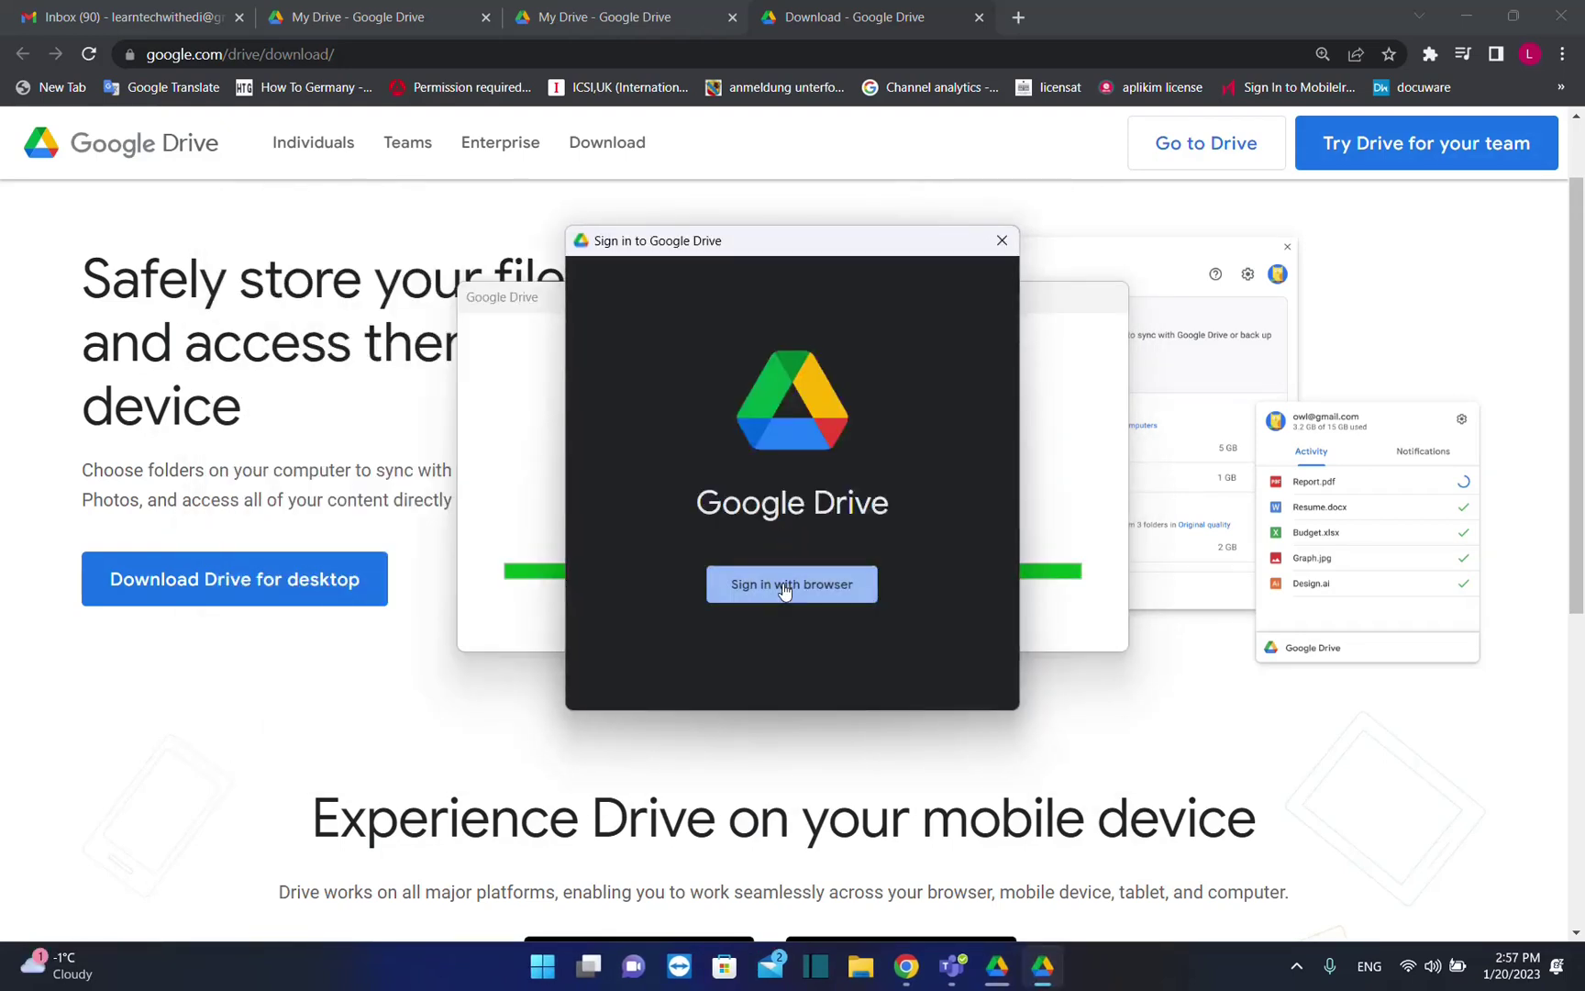
# Sign Drive for desktop in through the browser with the chosen Google account
pyautogui.click(785, 590)
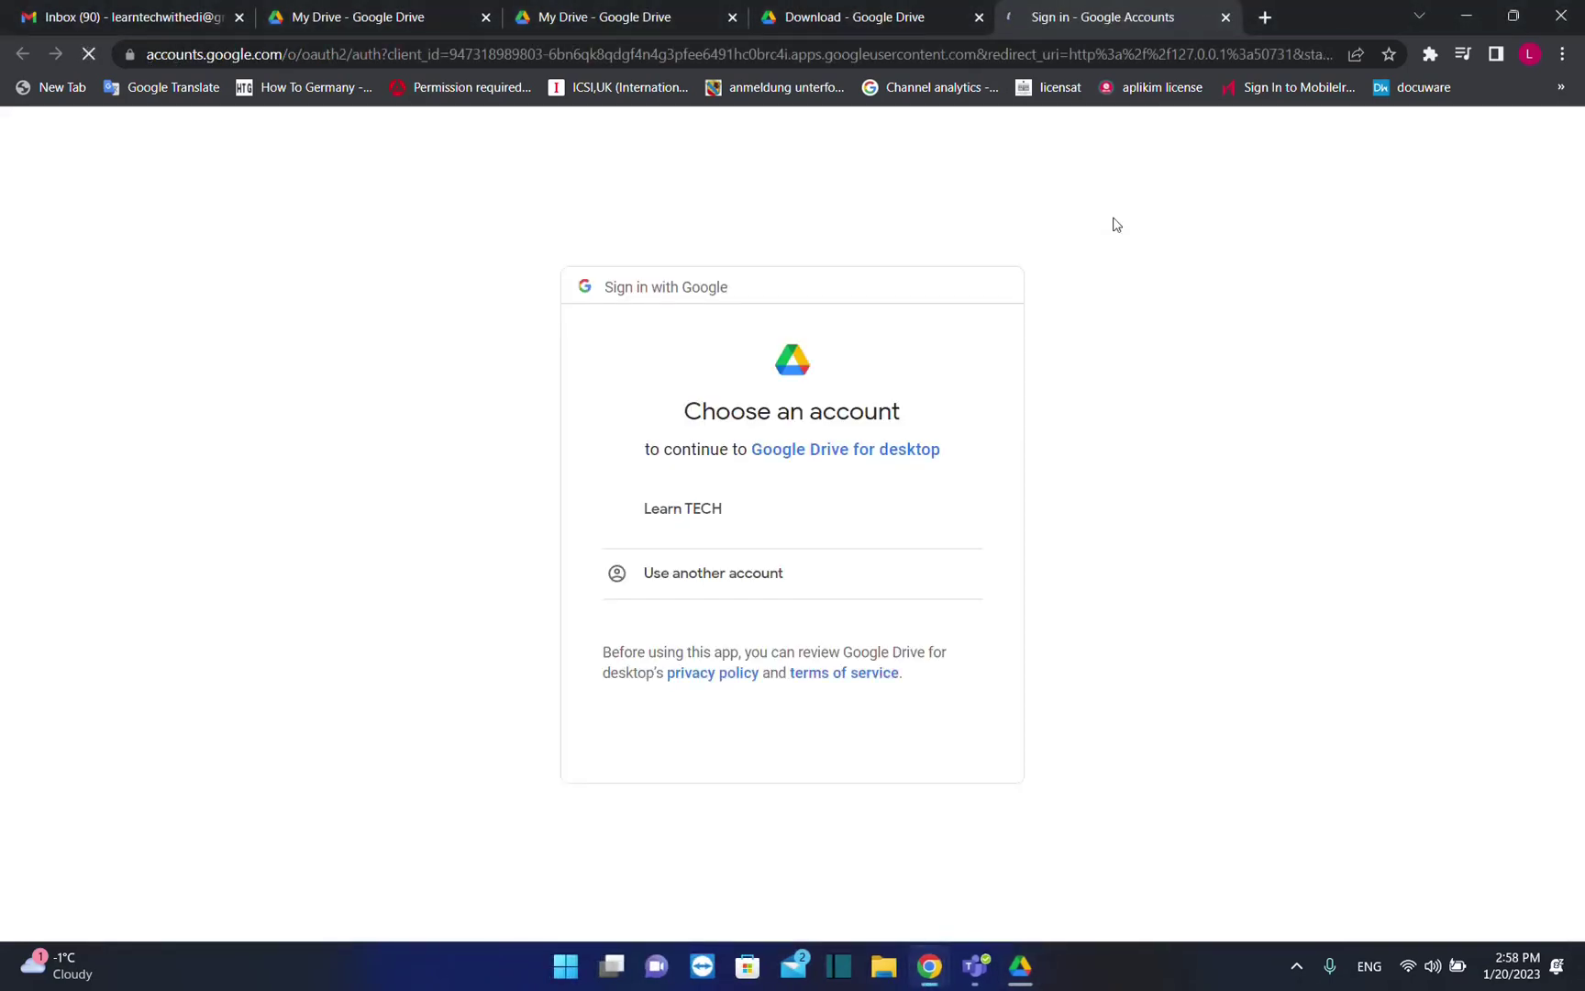
pyautogui.click(712, 538)
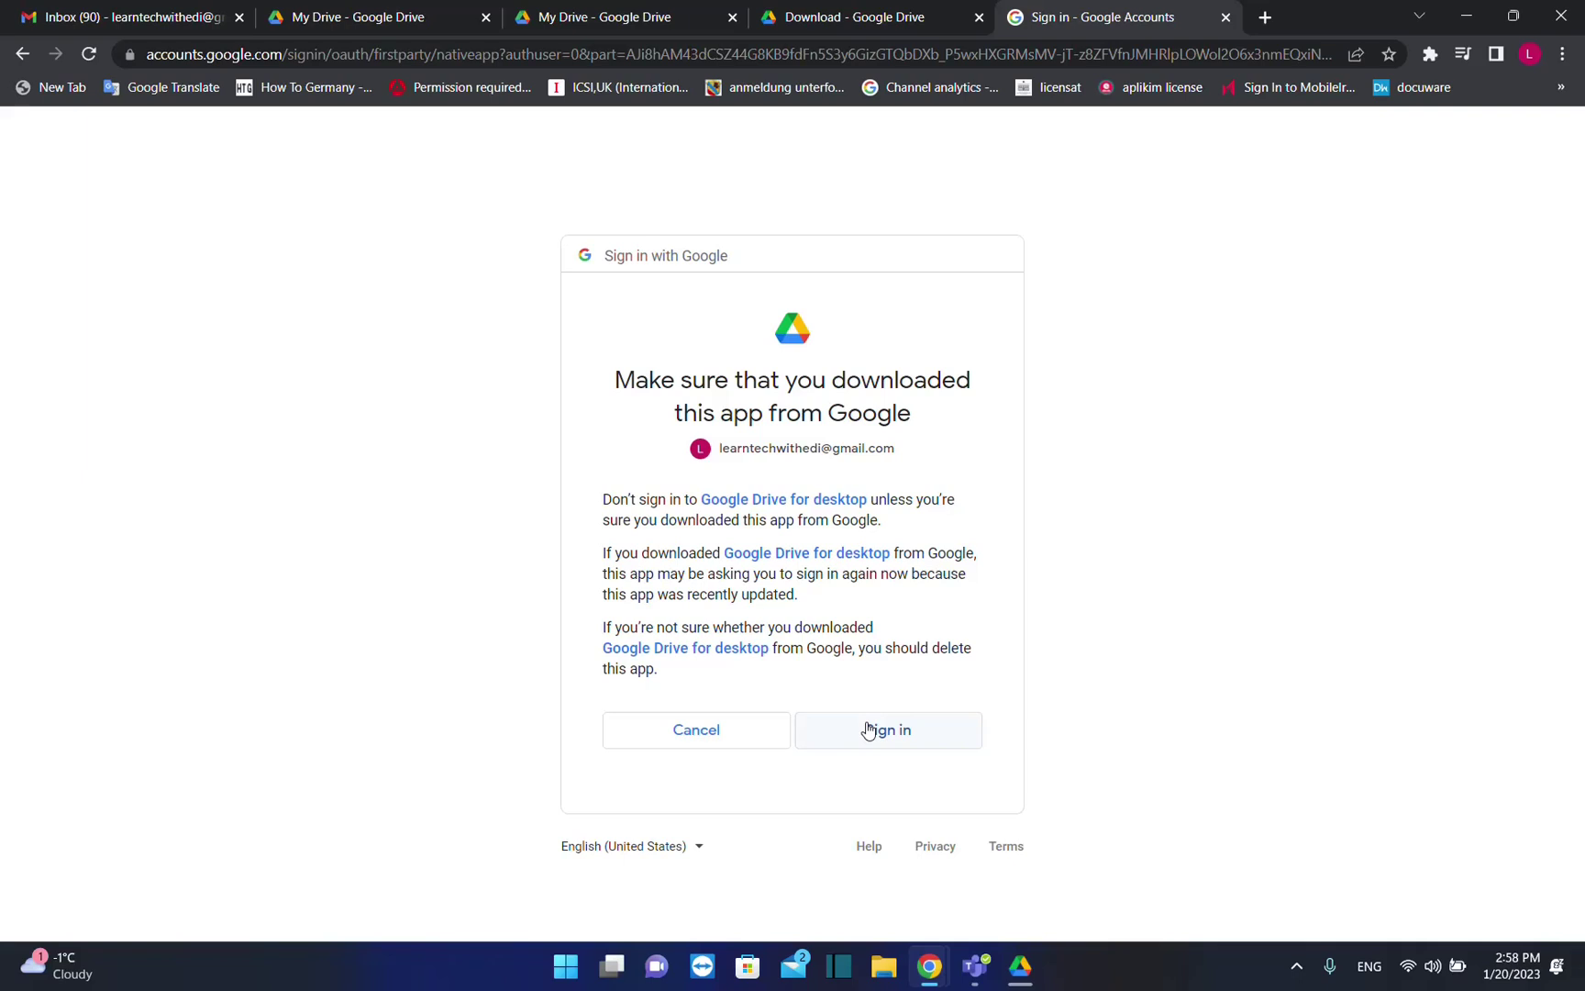
pyautogui.click(868, 729)
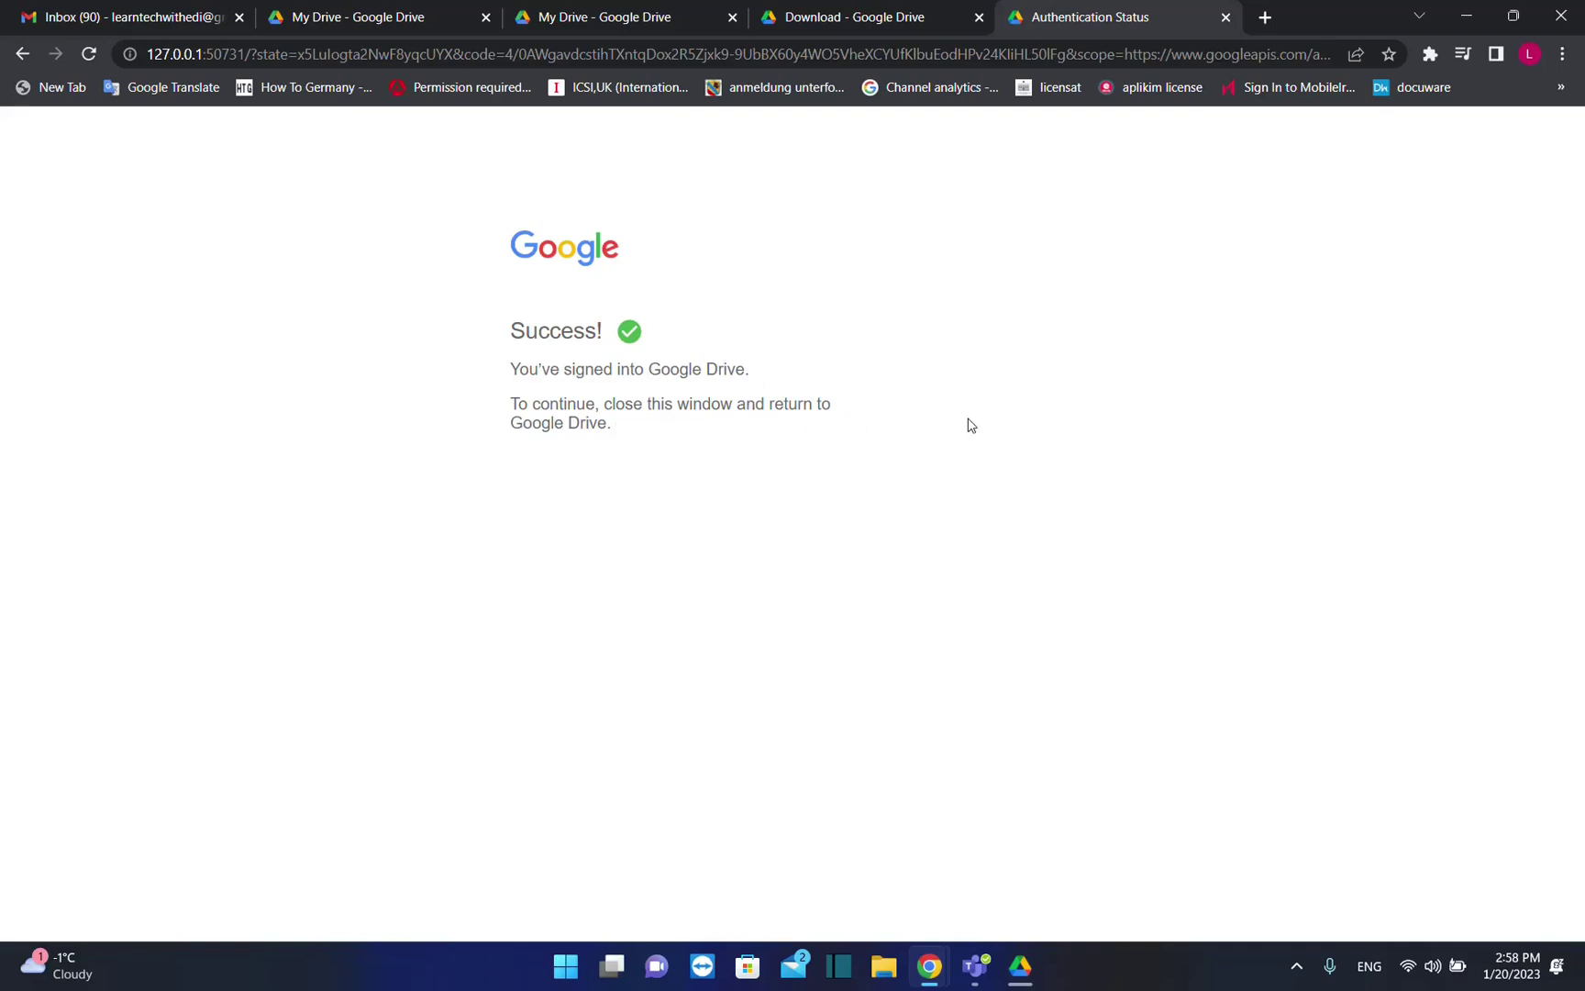
pyautogui.click(1027, 980)
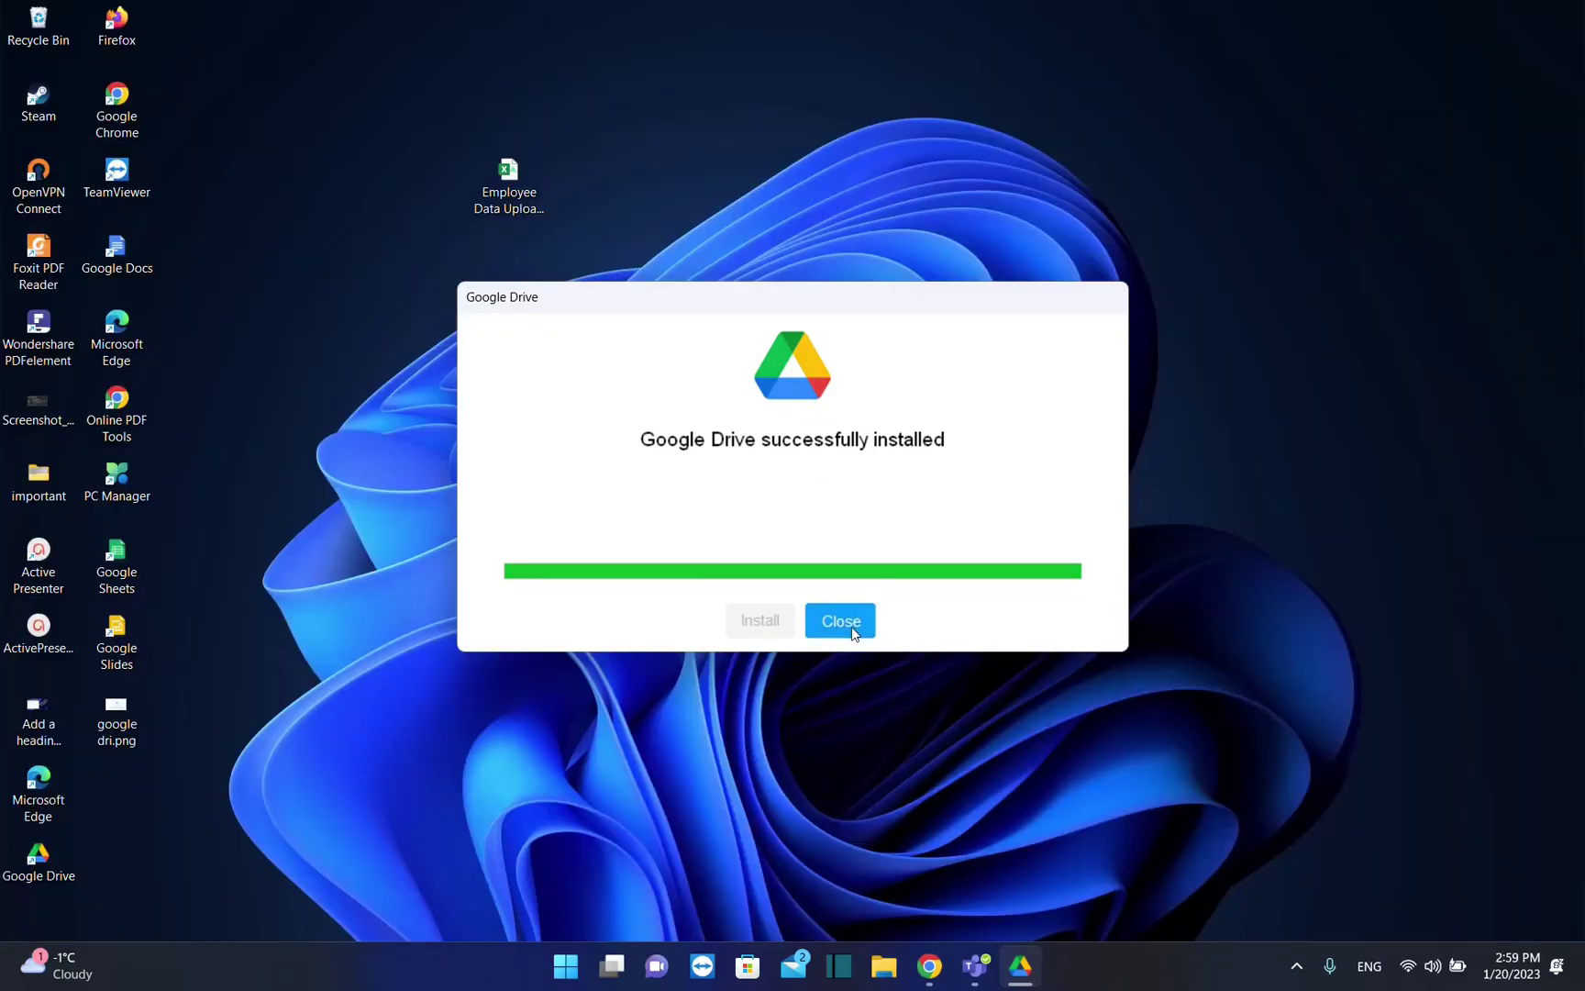
# Close the finished installer and open a new File Explorer window
pyautogui.click(846, 625)
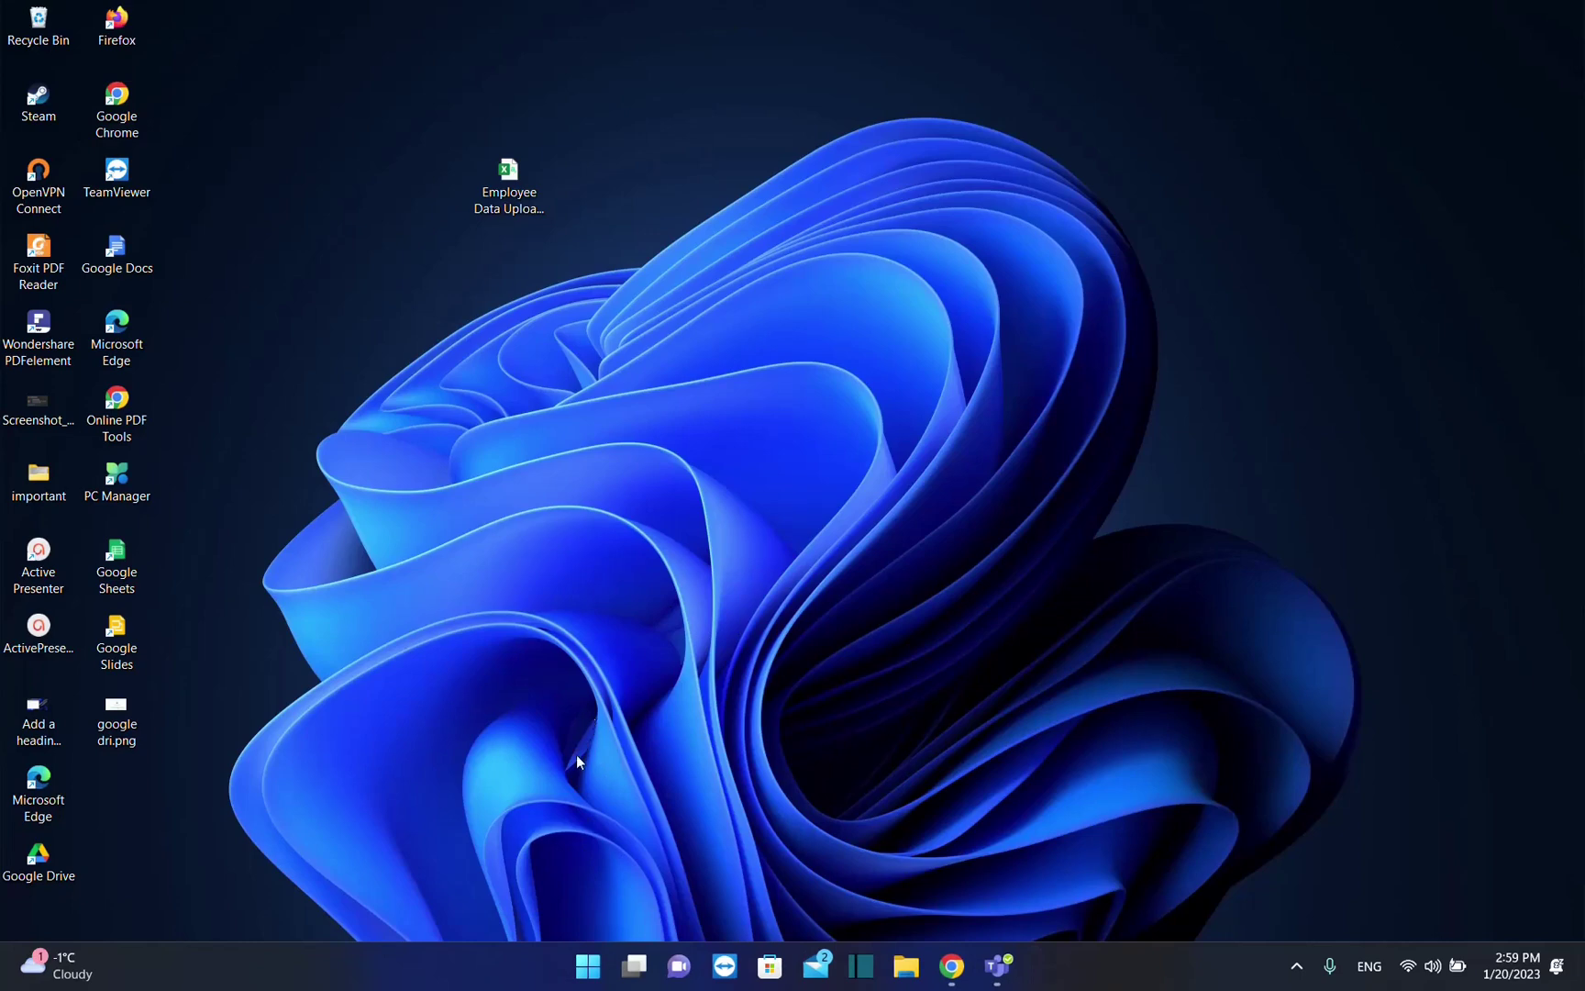
pyautogui.click(587, 965)
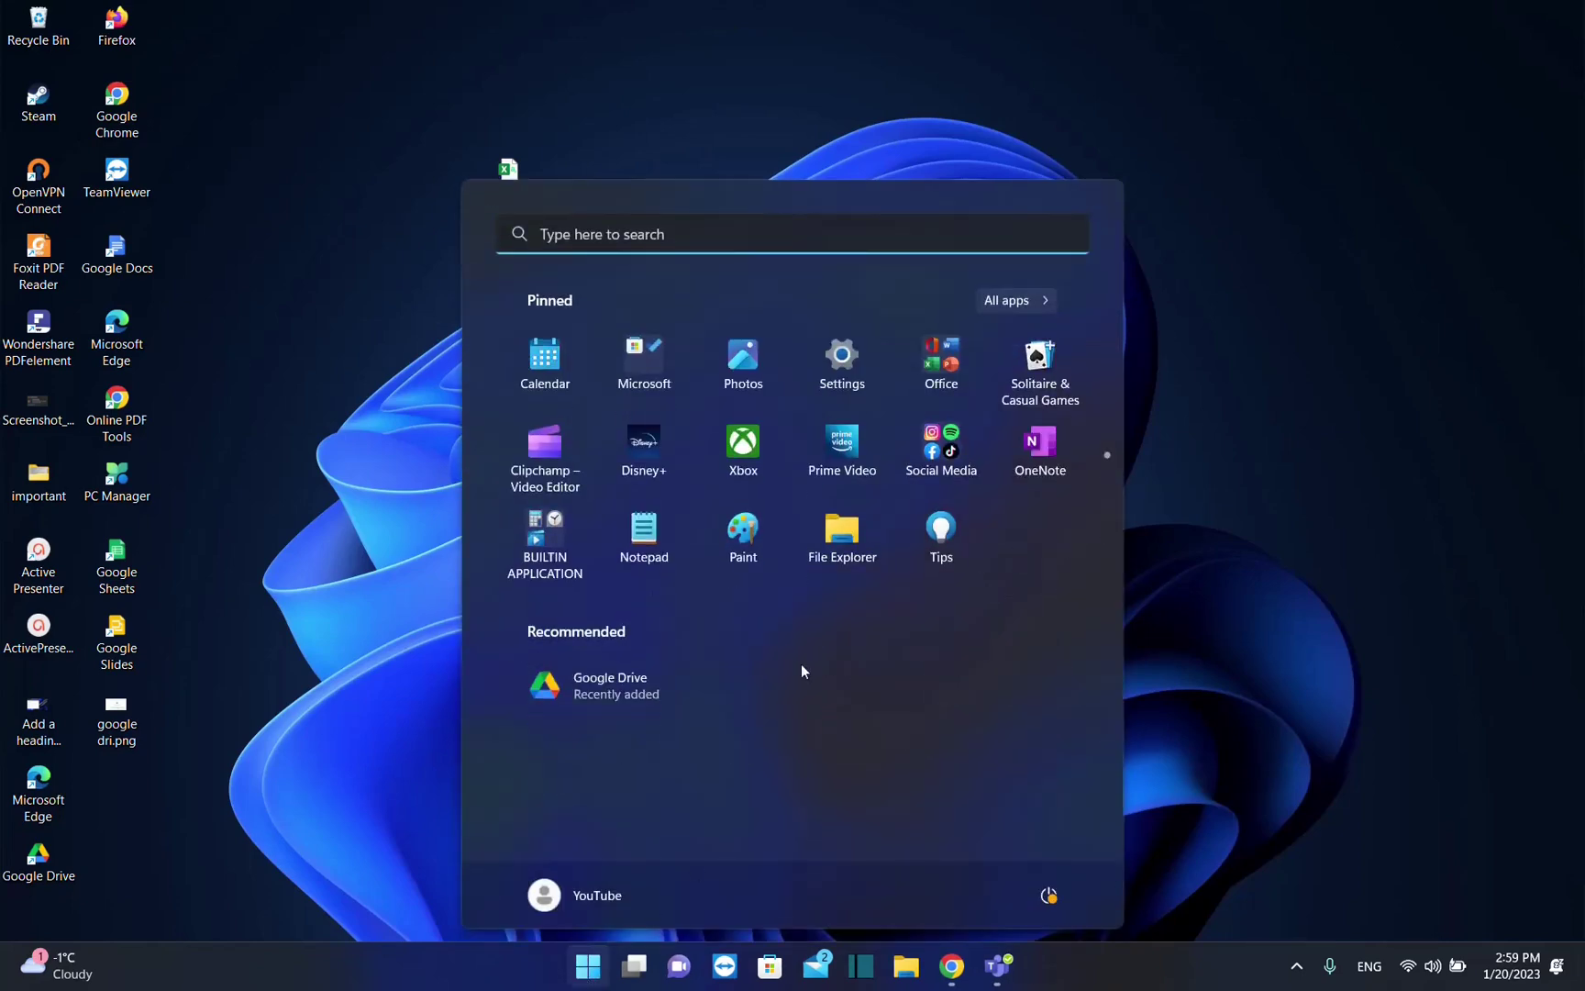
pyautogui.click(482, 744)
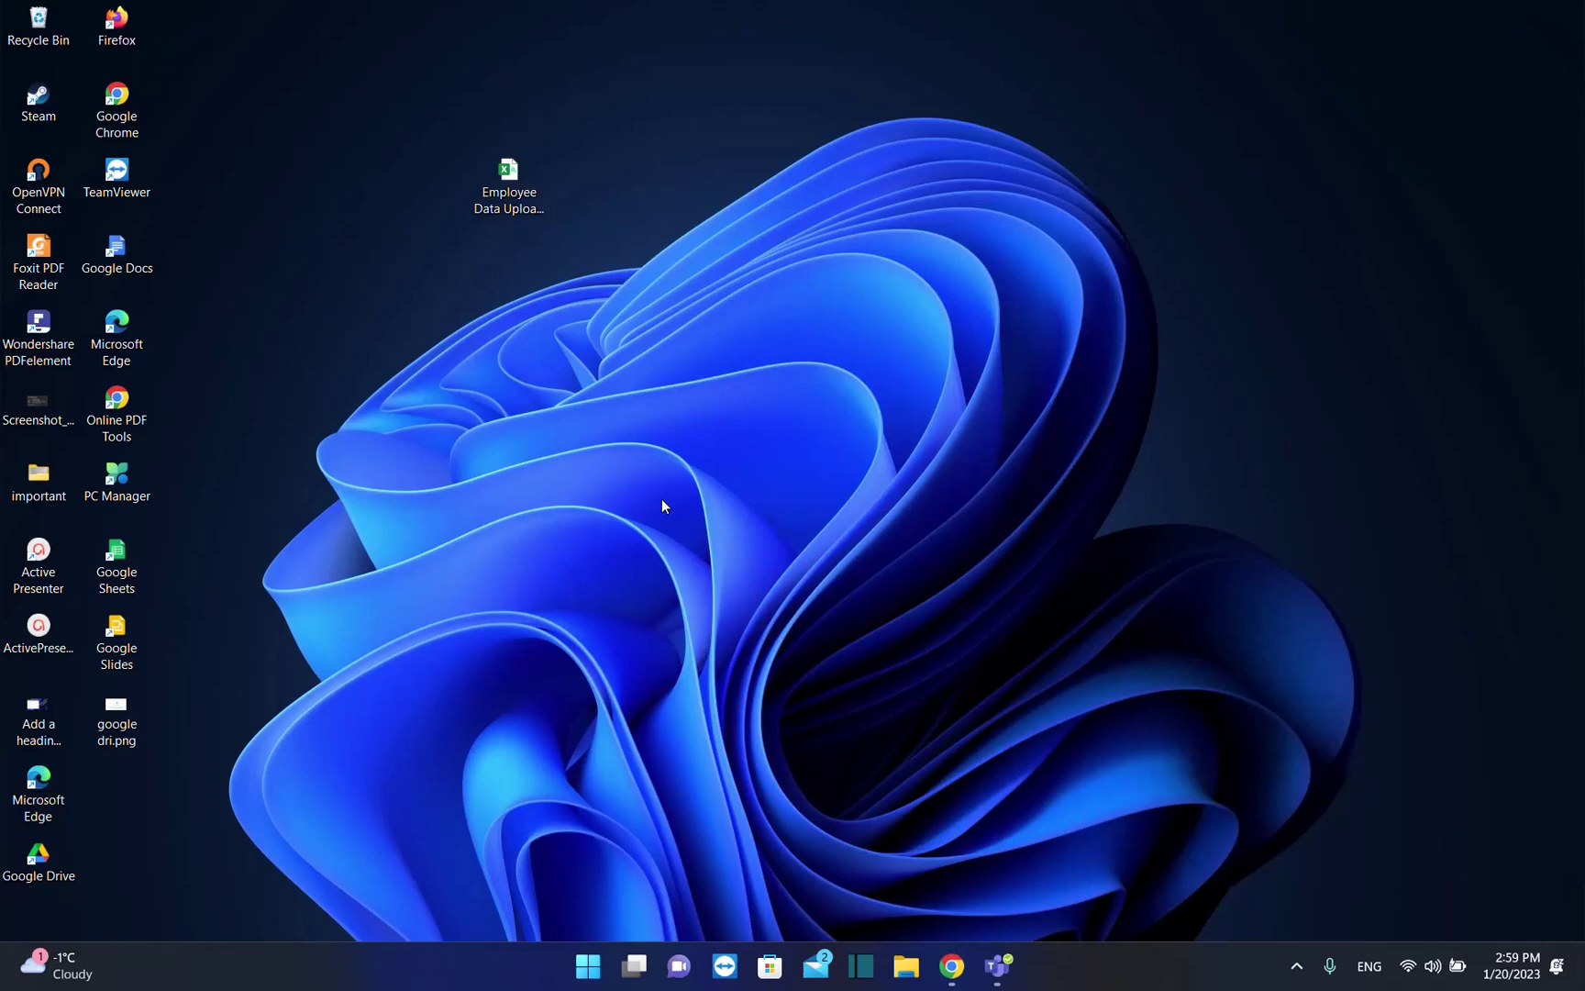
pyautogui.press('super+e')
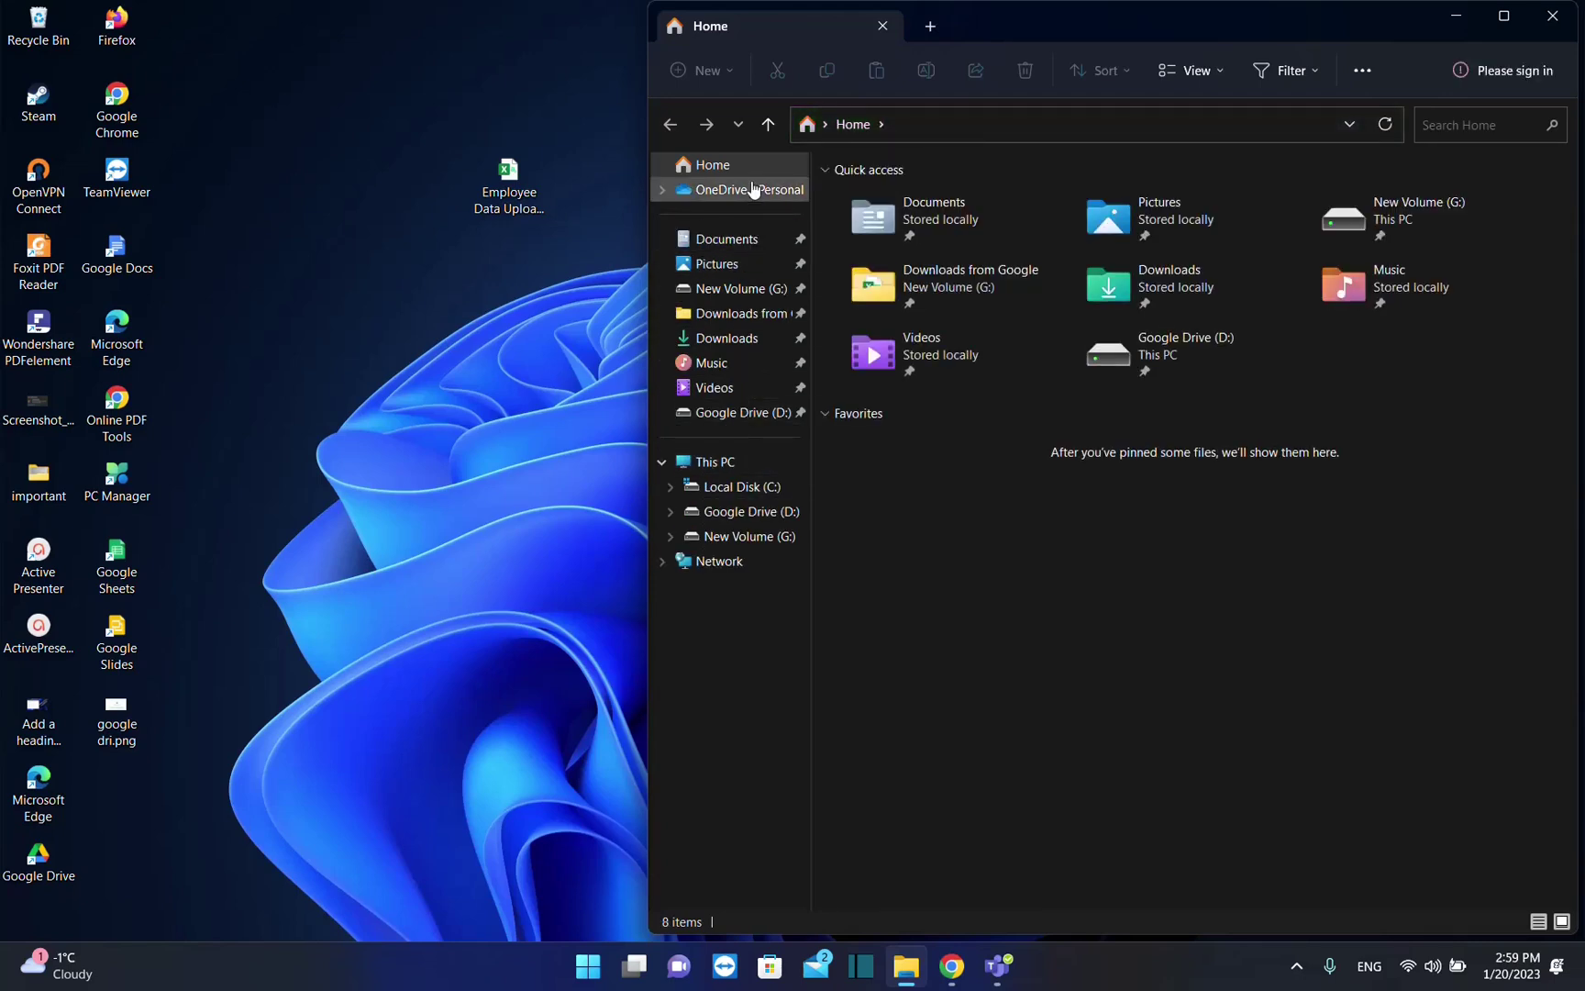
# Browse Google Drive (D:) and This PC, where D: shows as a 15.0 GB drive
pyautogui.click(752, 414)
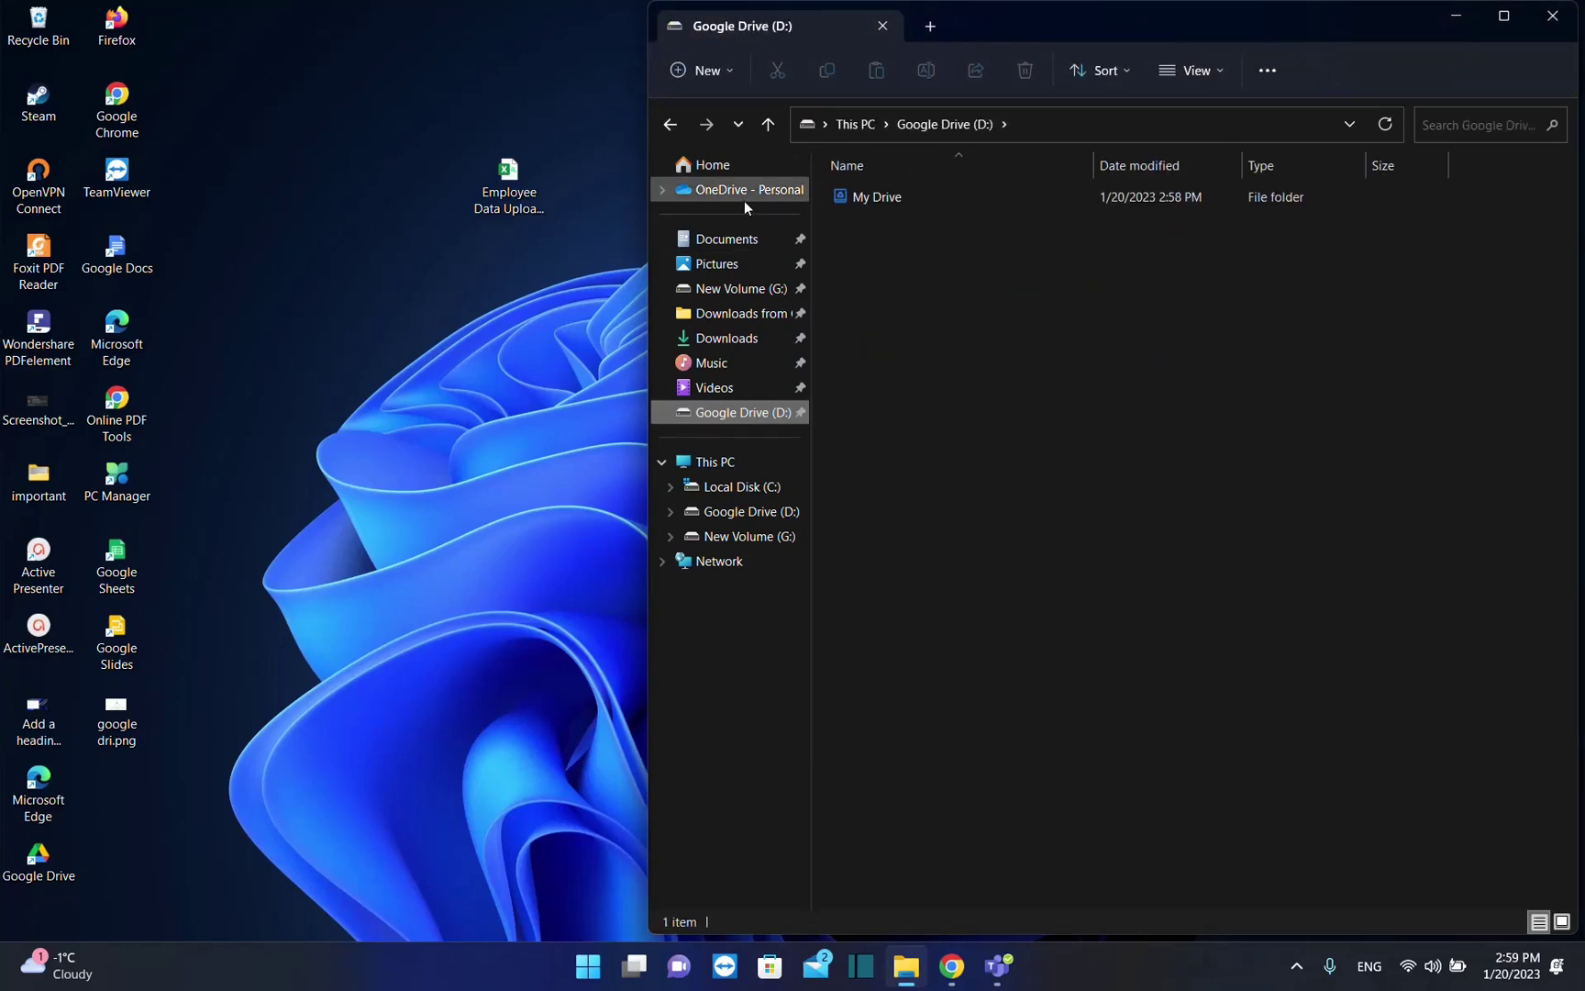
pyautogui.click(710, 461)
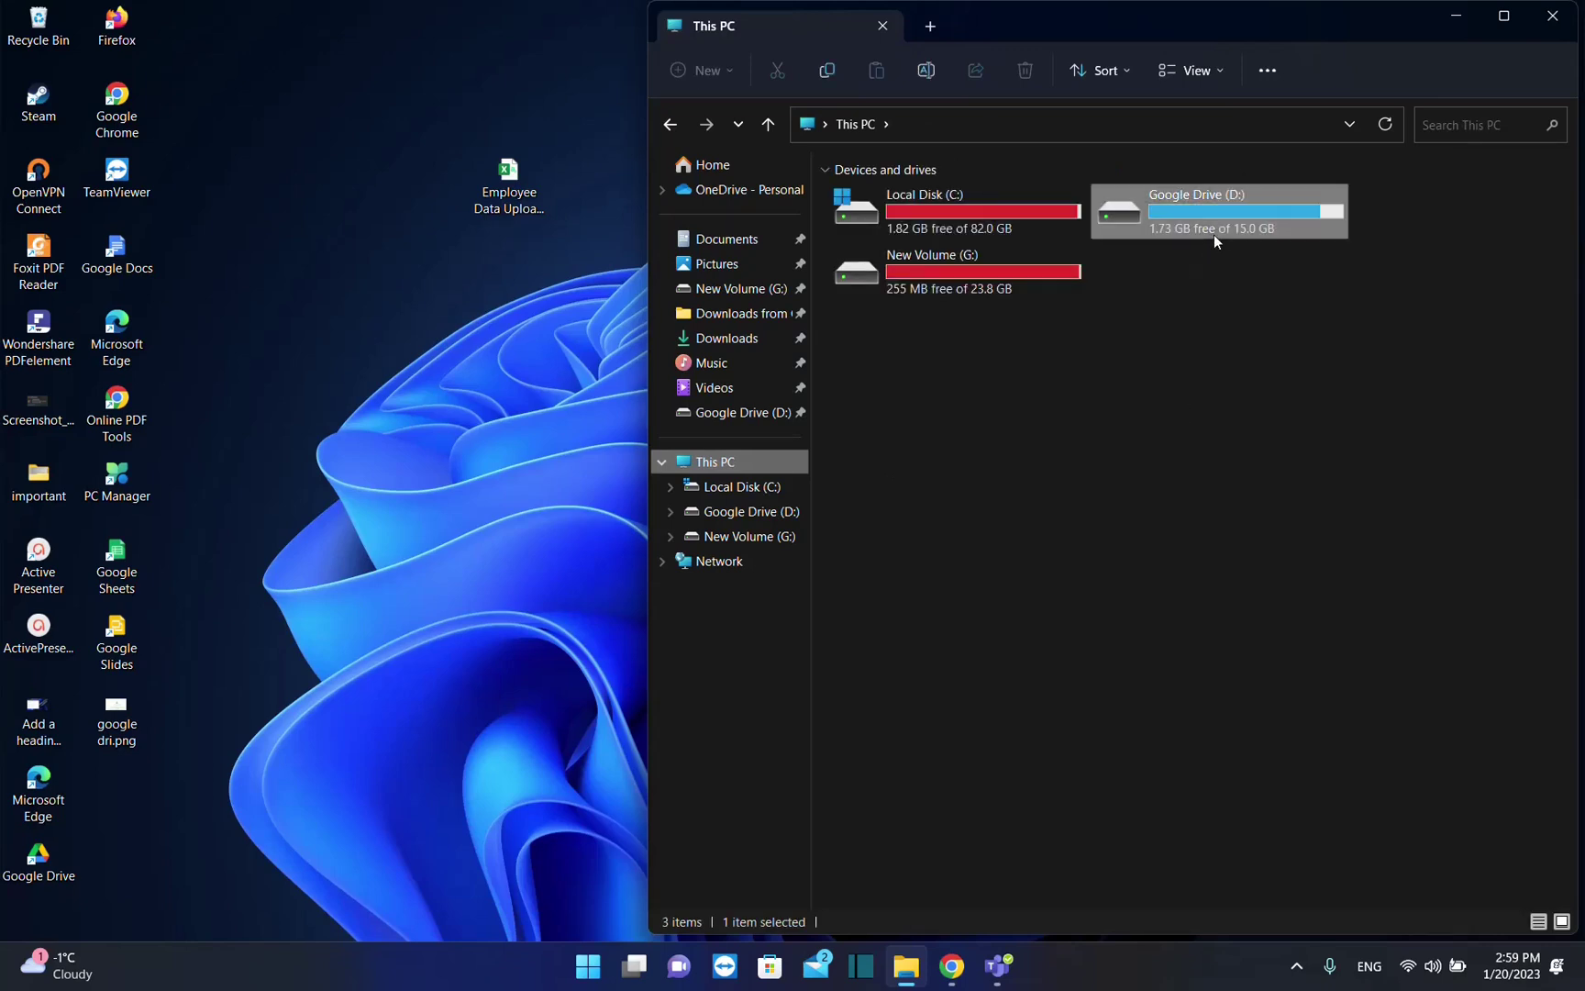
pyautogui.click(1284, 217)
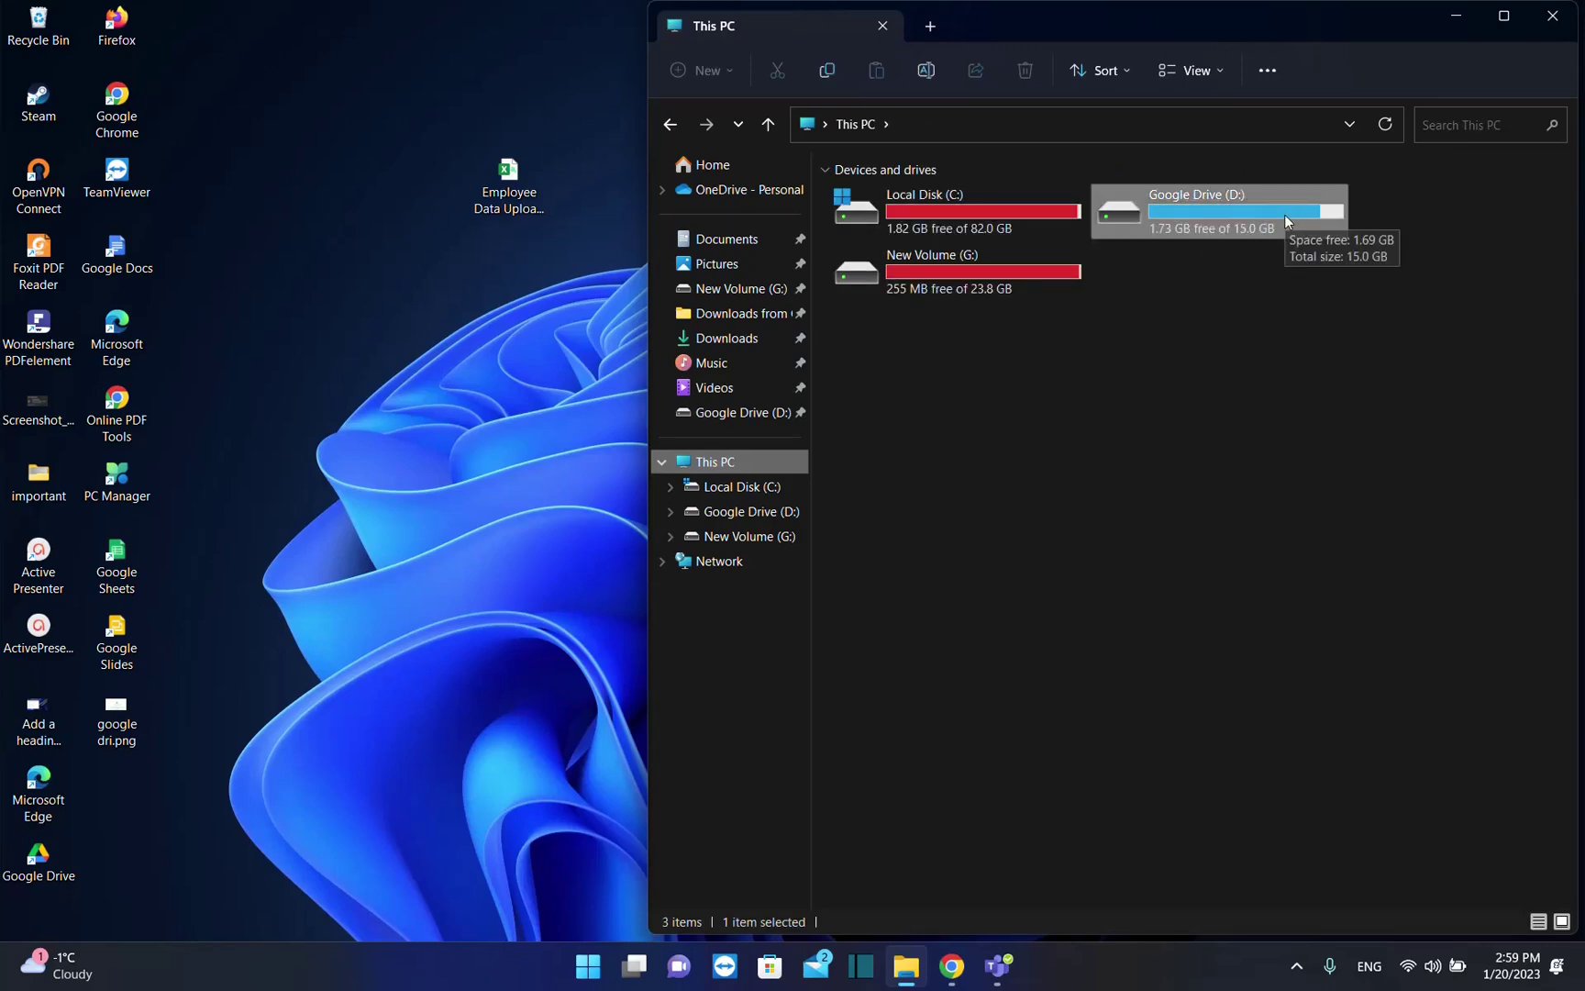
pyautogui.doubleClick(1285, 220)
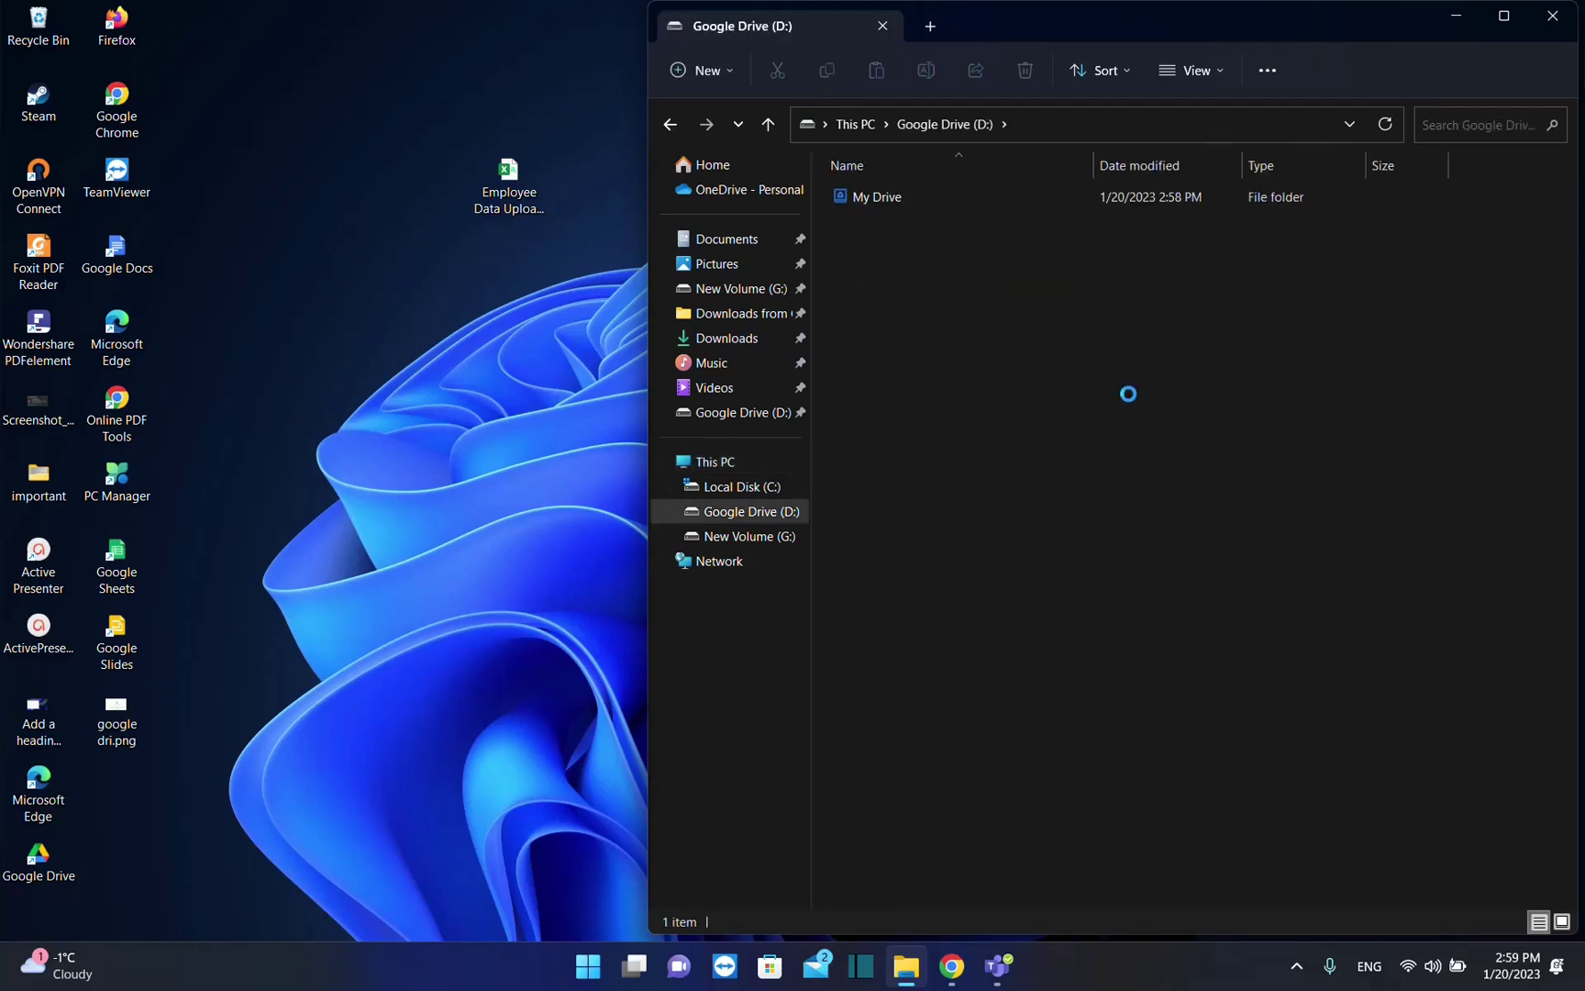
pyautogui.click(859, 132)
pyautogui.click(897, 282)
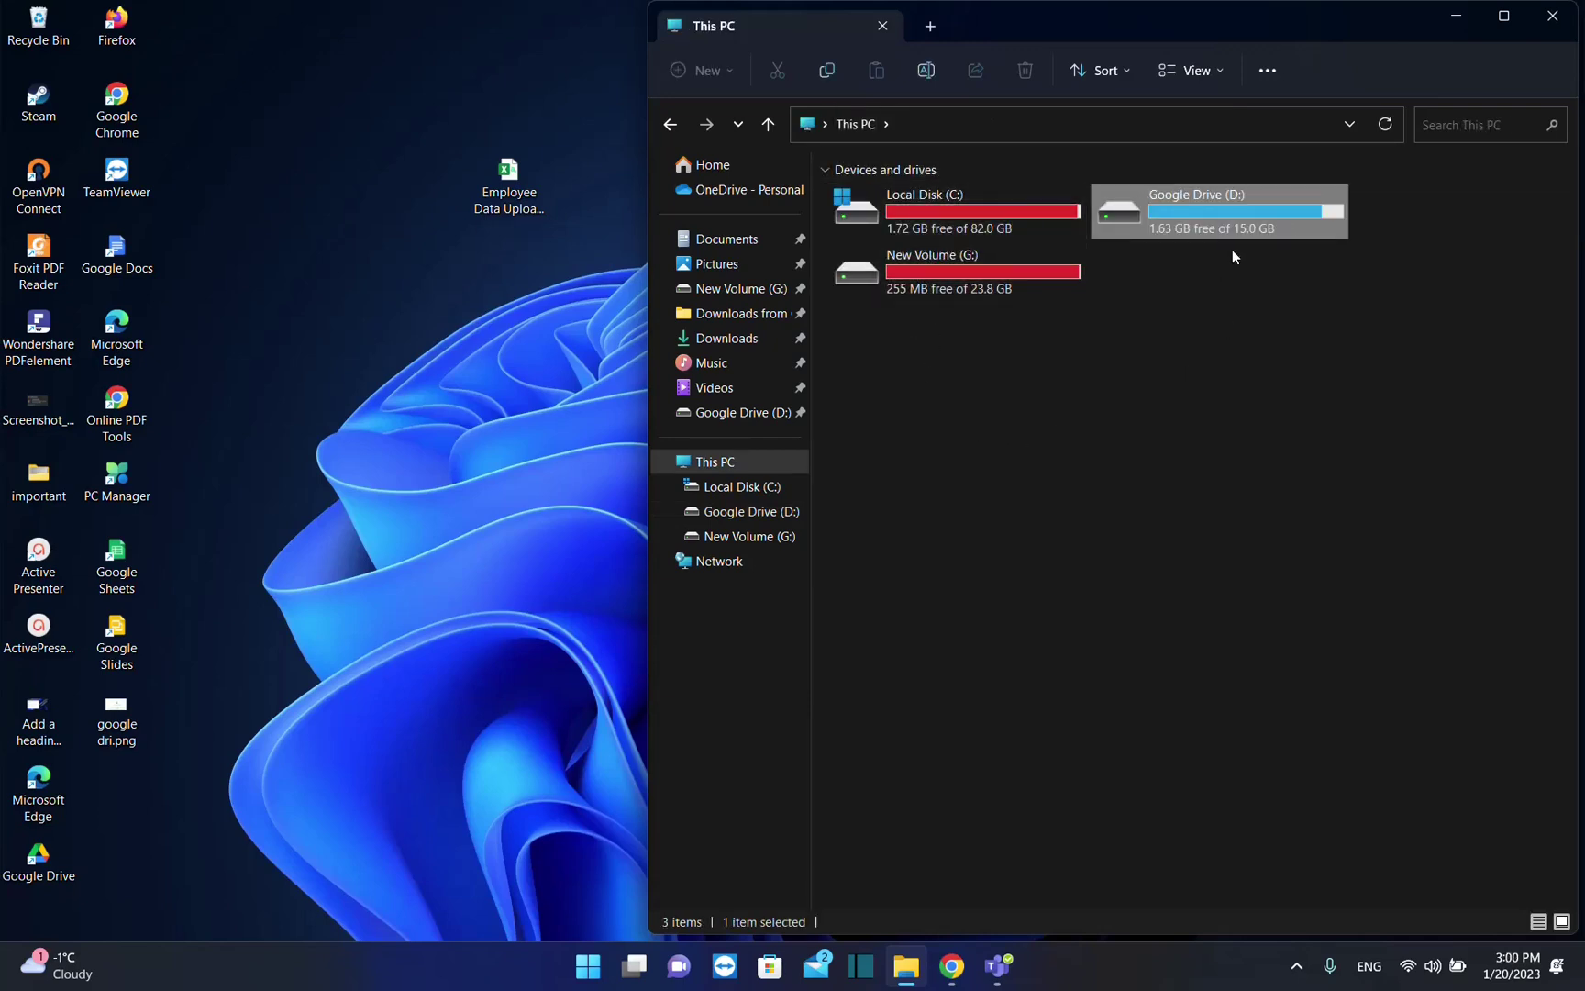
# Copy internet.docx from New Volume (G:) into the My Drive folder on Google Drive (D:)
pyautogui.doubleClick(986, 289)
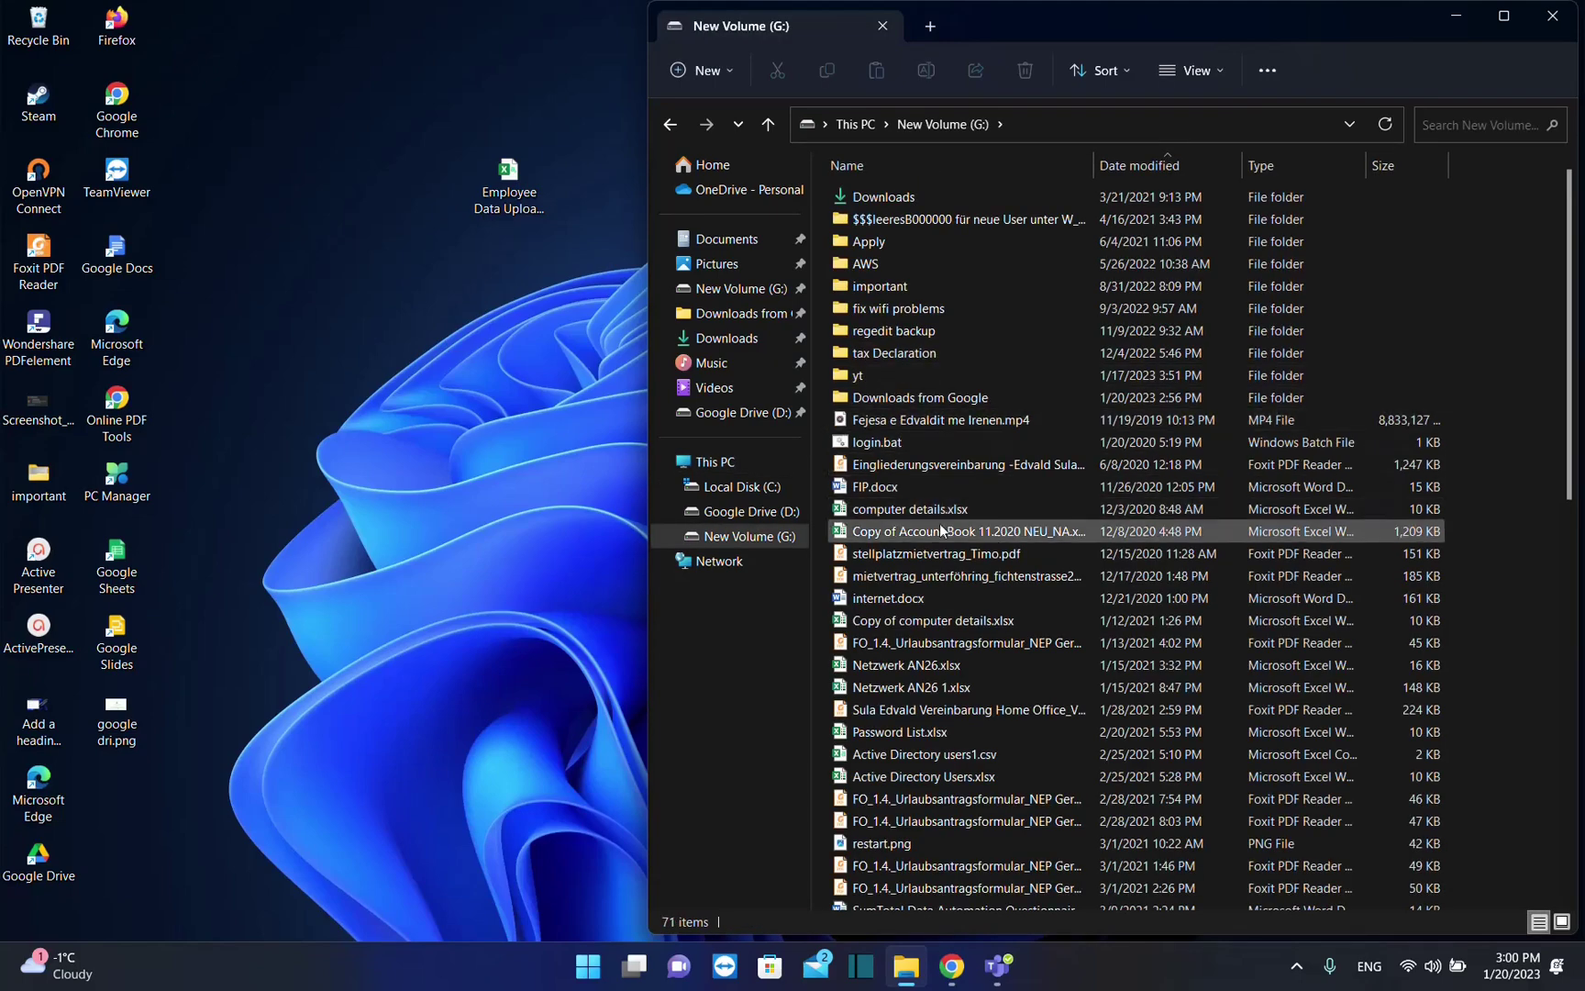
pyautogui.scroll(-1, 905, 477)
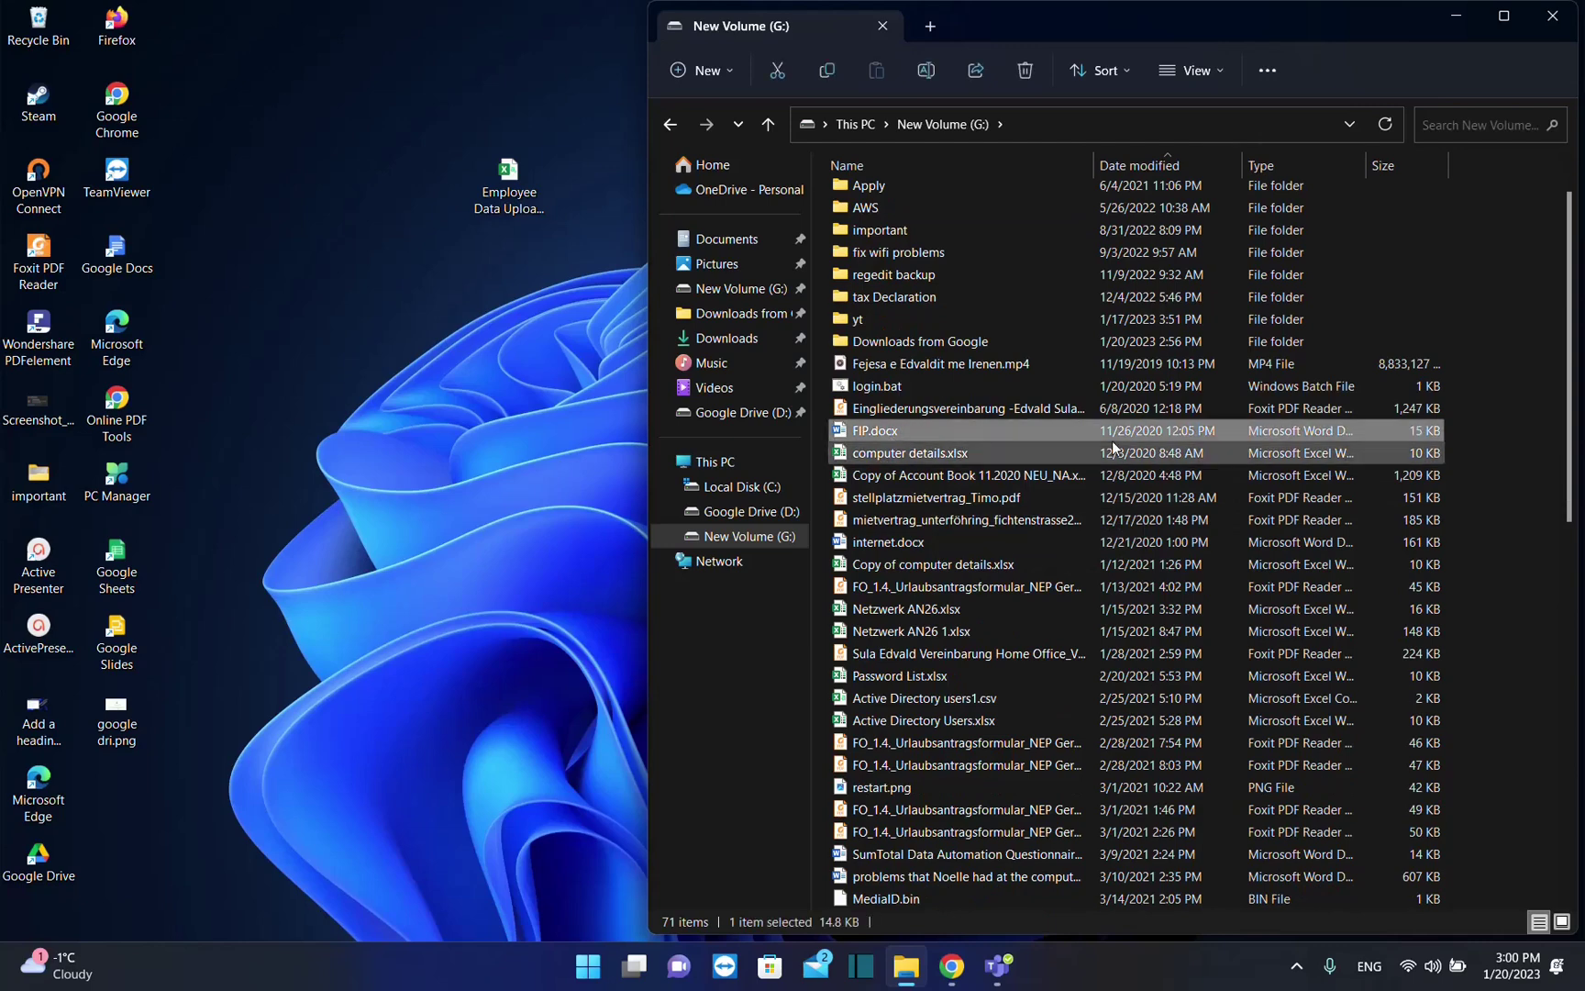
pyautogui.click(741, 511)
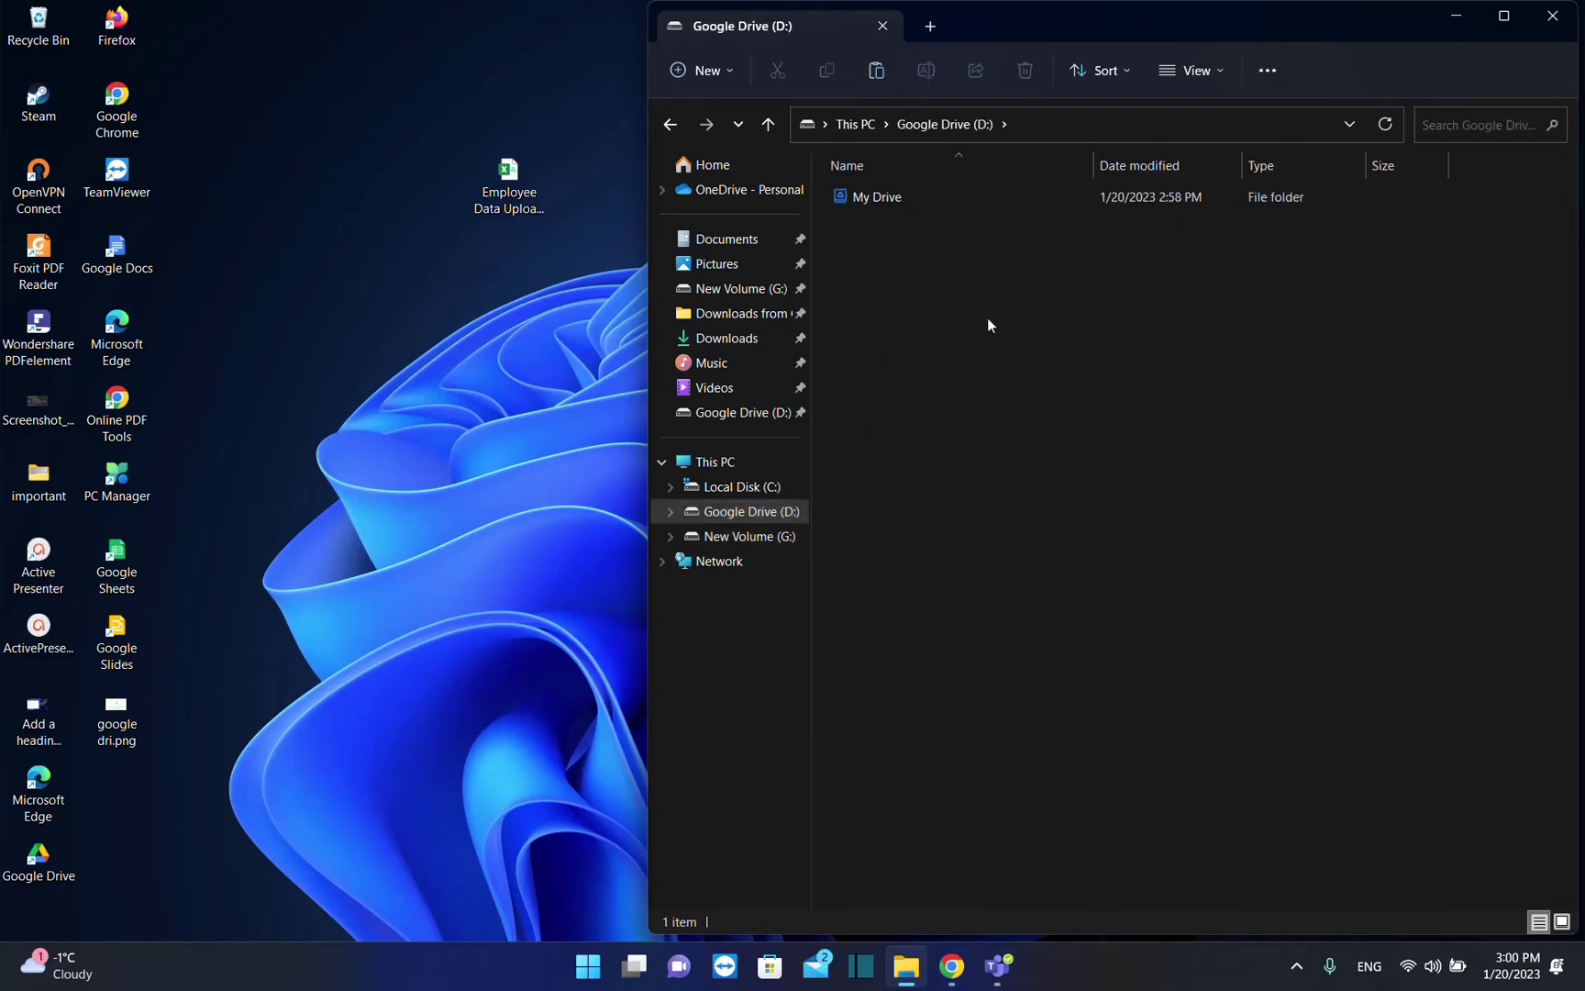
pyautogui.doubleClick(866, 200)
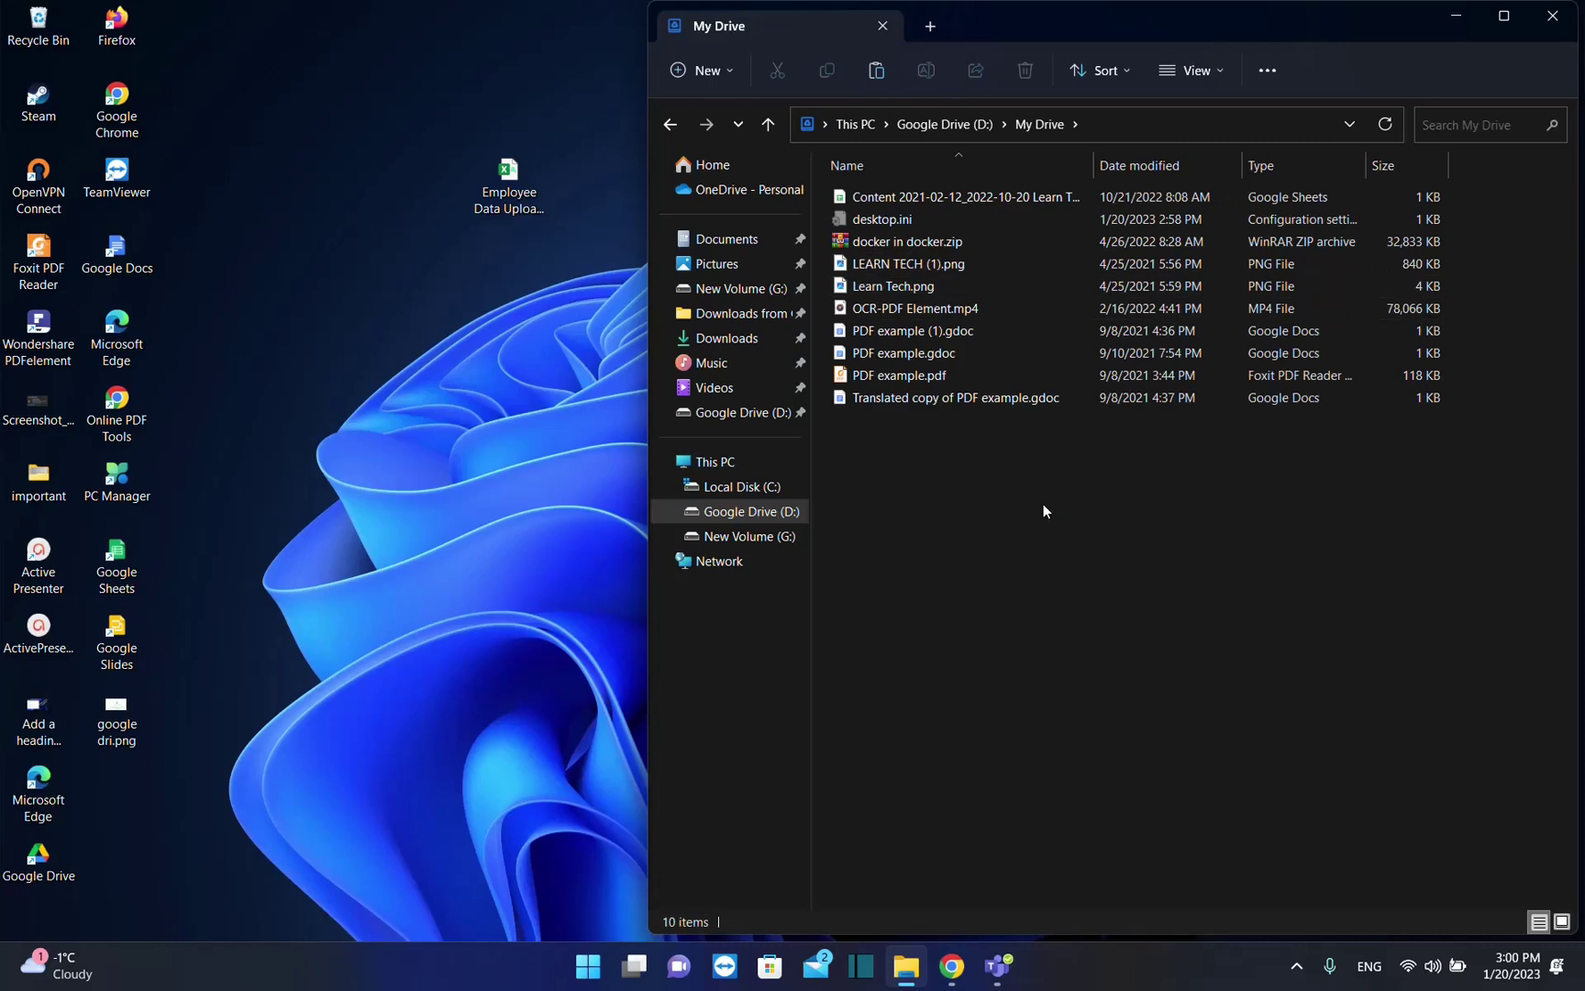
pyautogui.hotkey('ctrl', 'v')
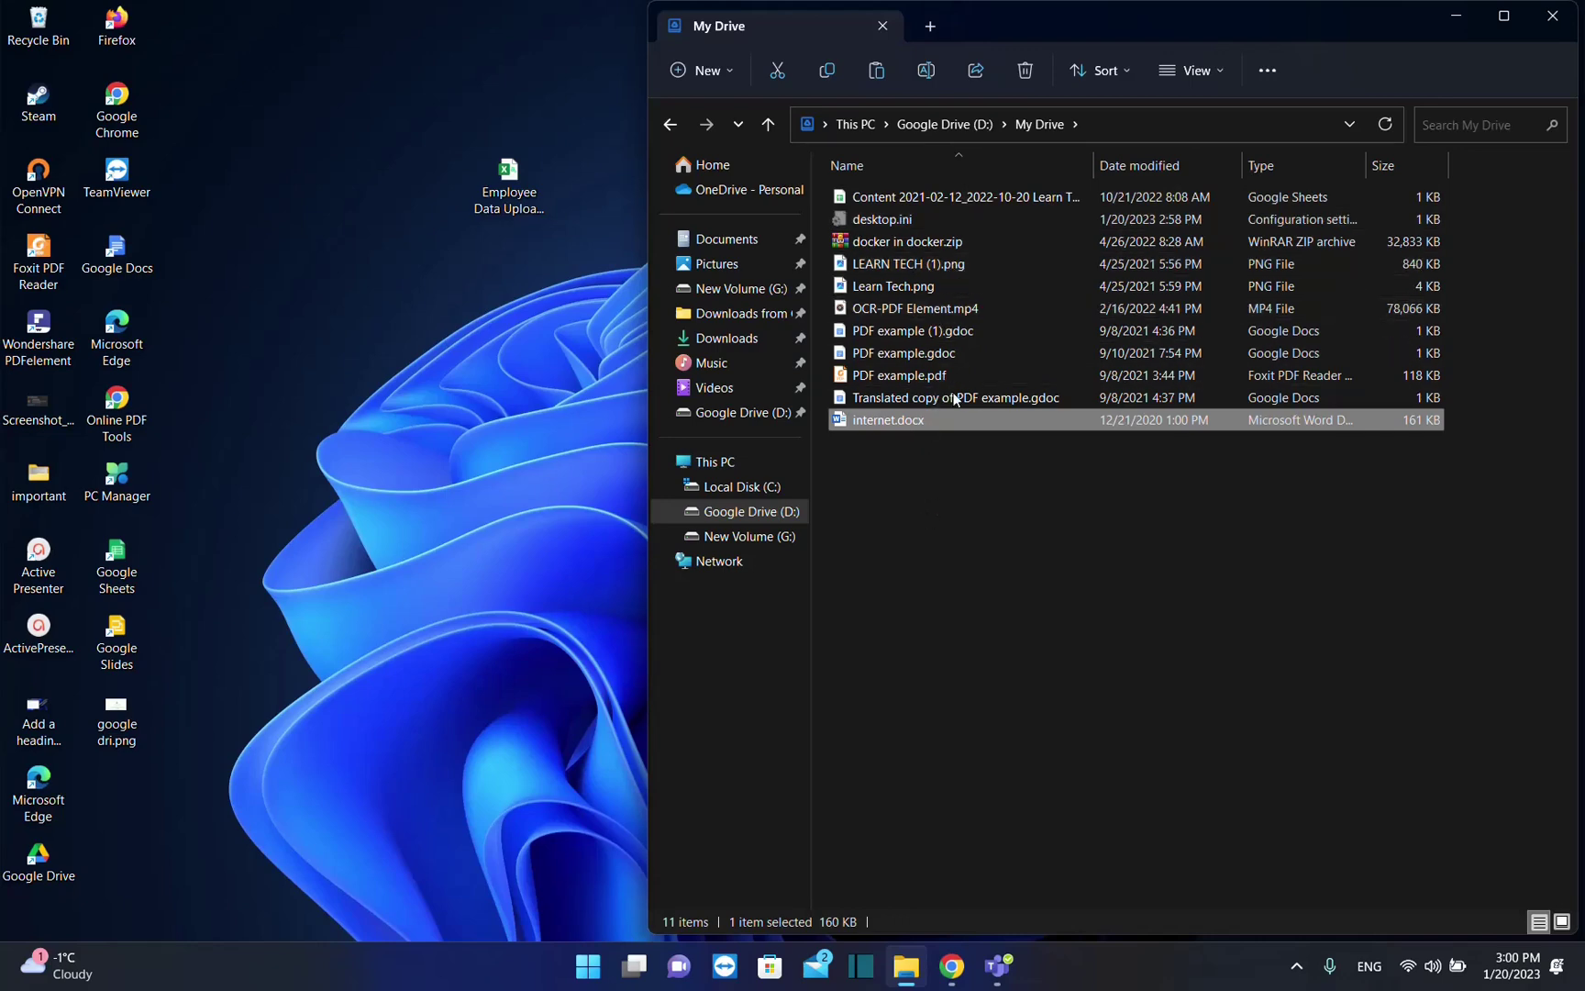
pyautogui.click(963, 973)
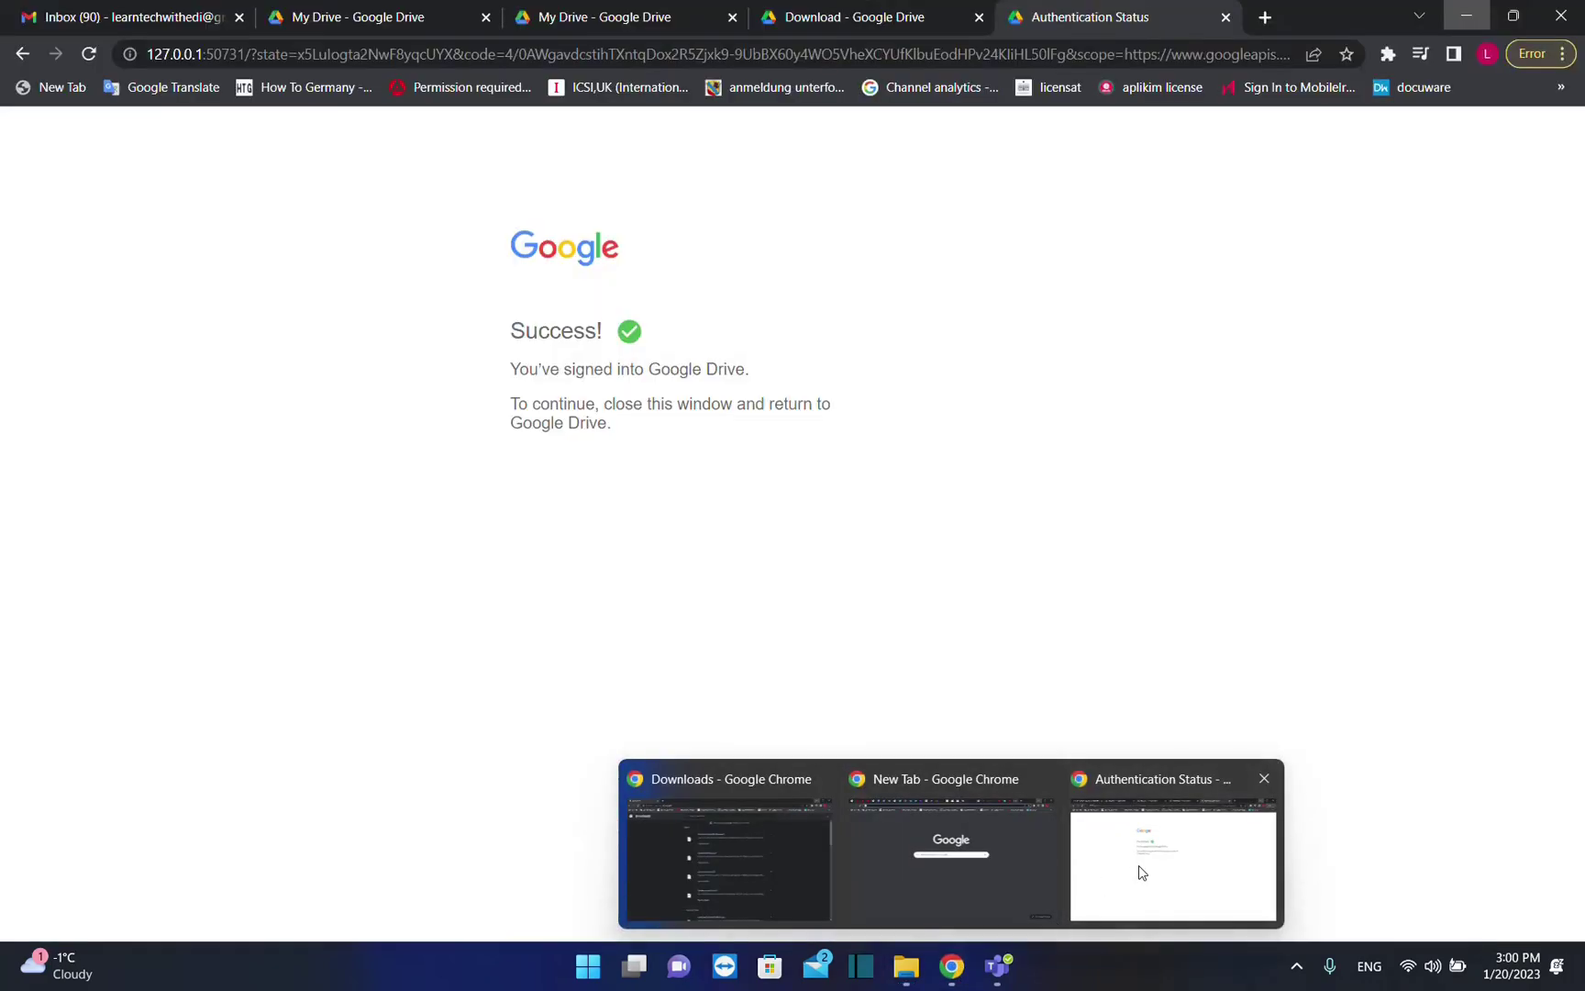
# Reload the My Drive web page so internet.docx appears as uploaded today
pyautogui.click(1142, 872)
pyautogui.click(667, 13)
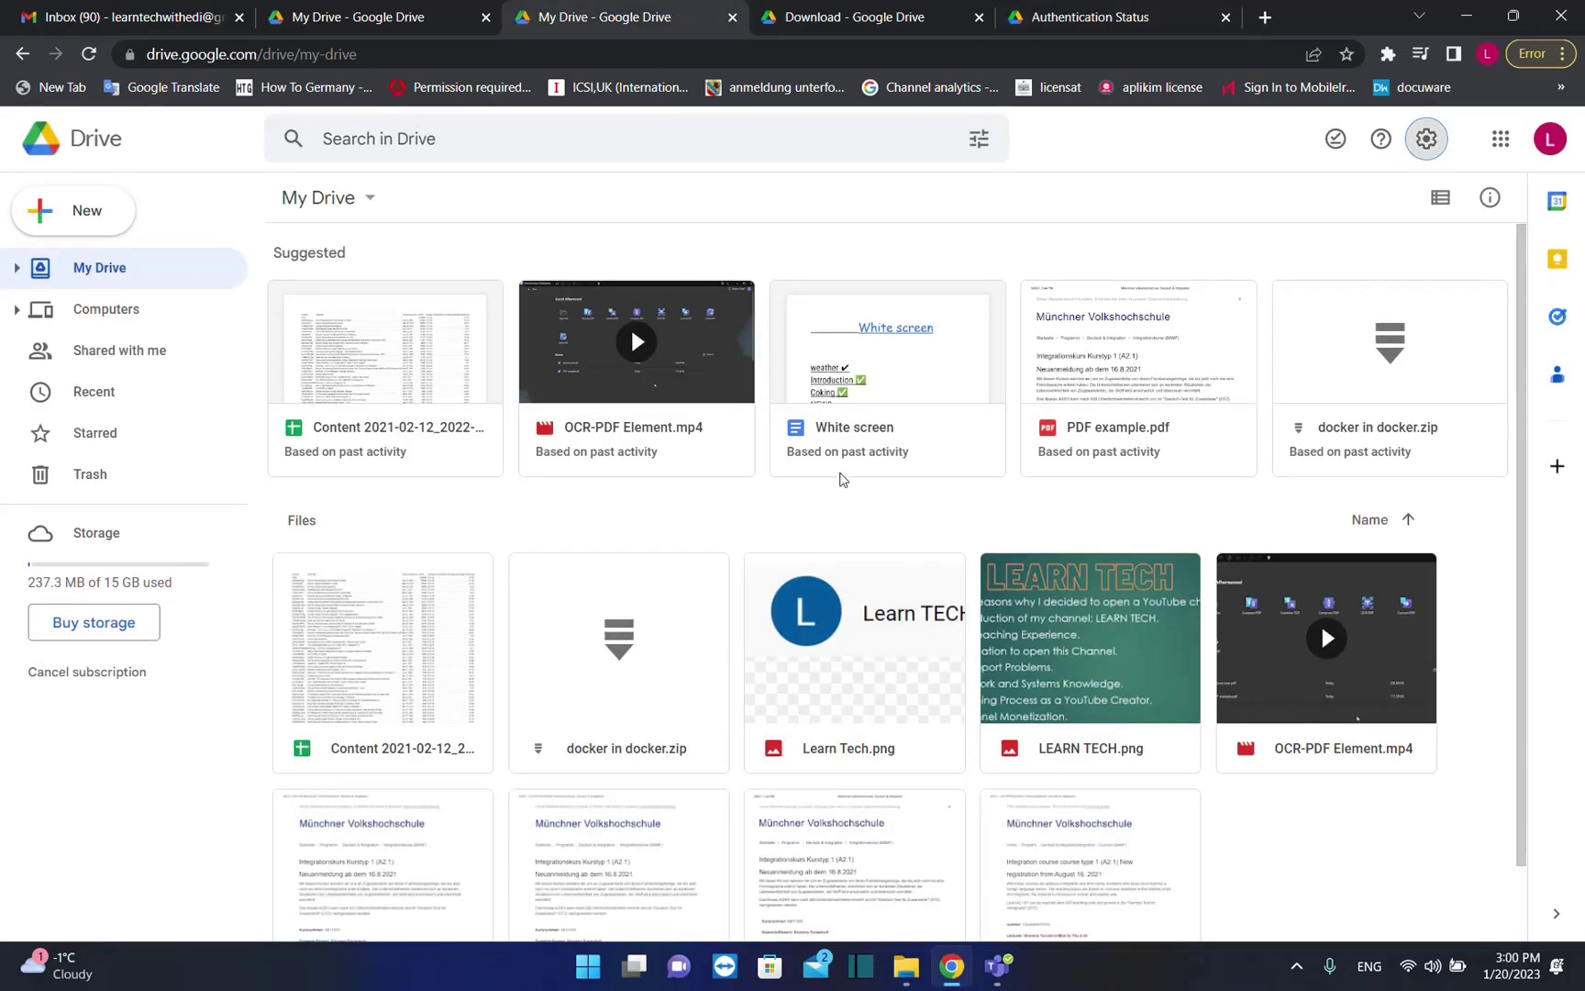
pyautogui.scroll(-1, 768, 451)
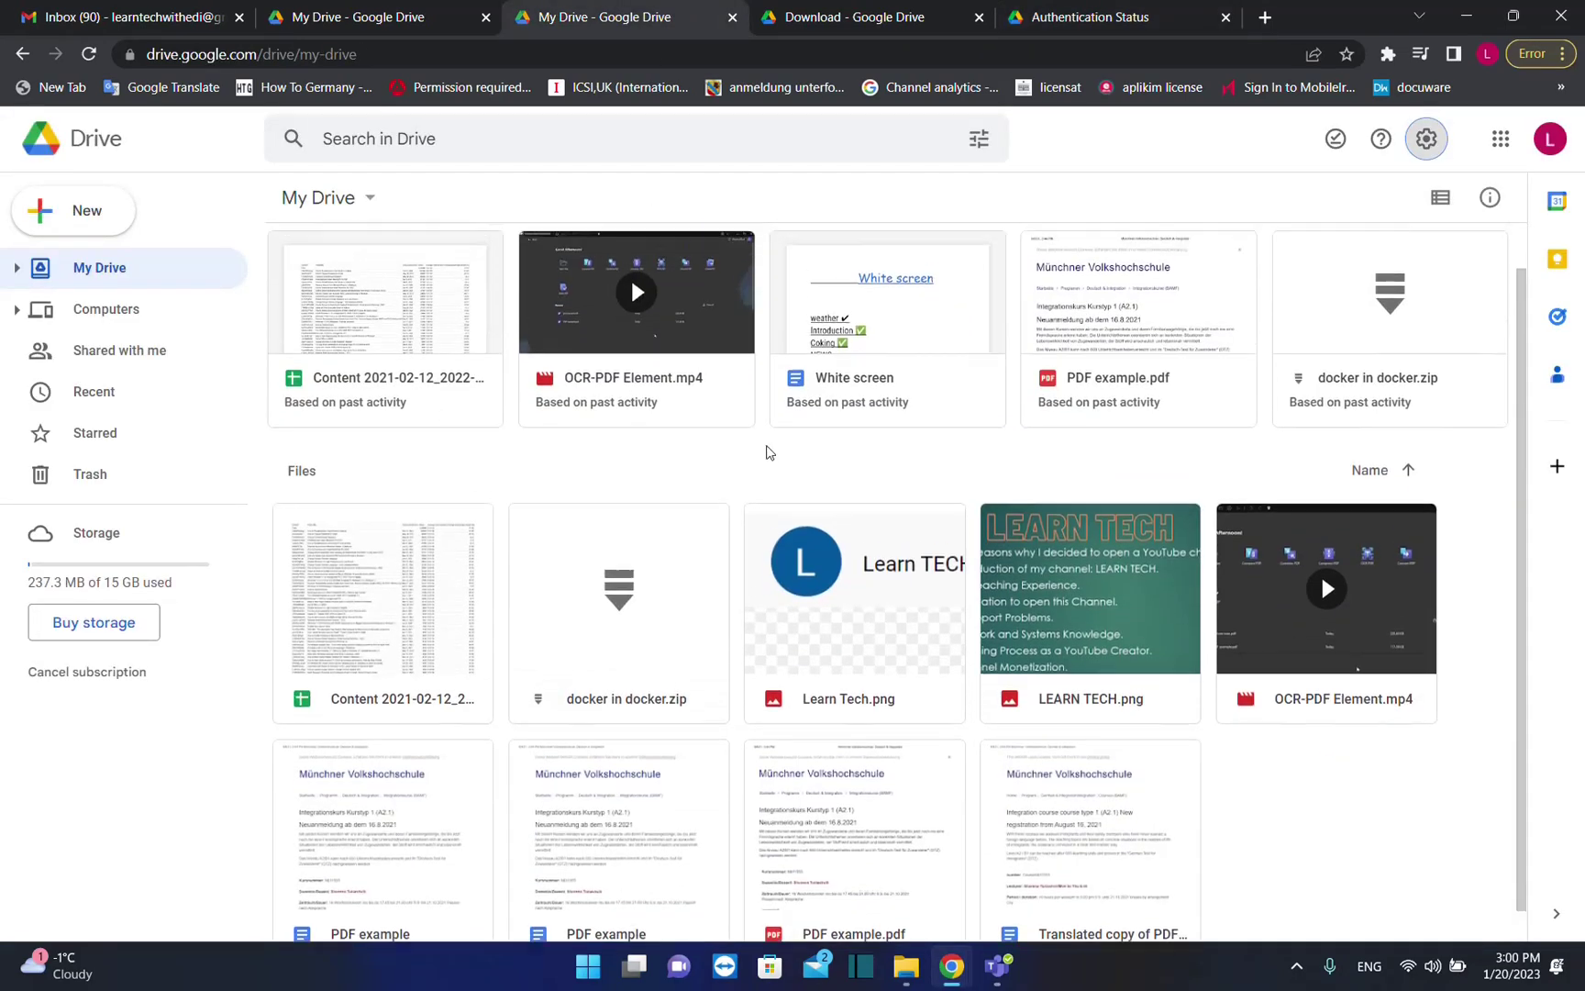
pyautogui.scroll(1, 769, 452)
pyautogui.scroll(-2, 736, 549)
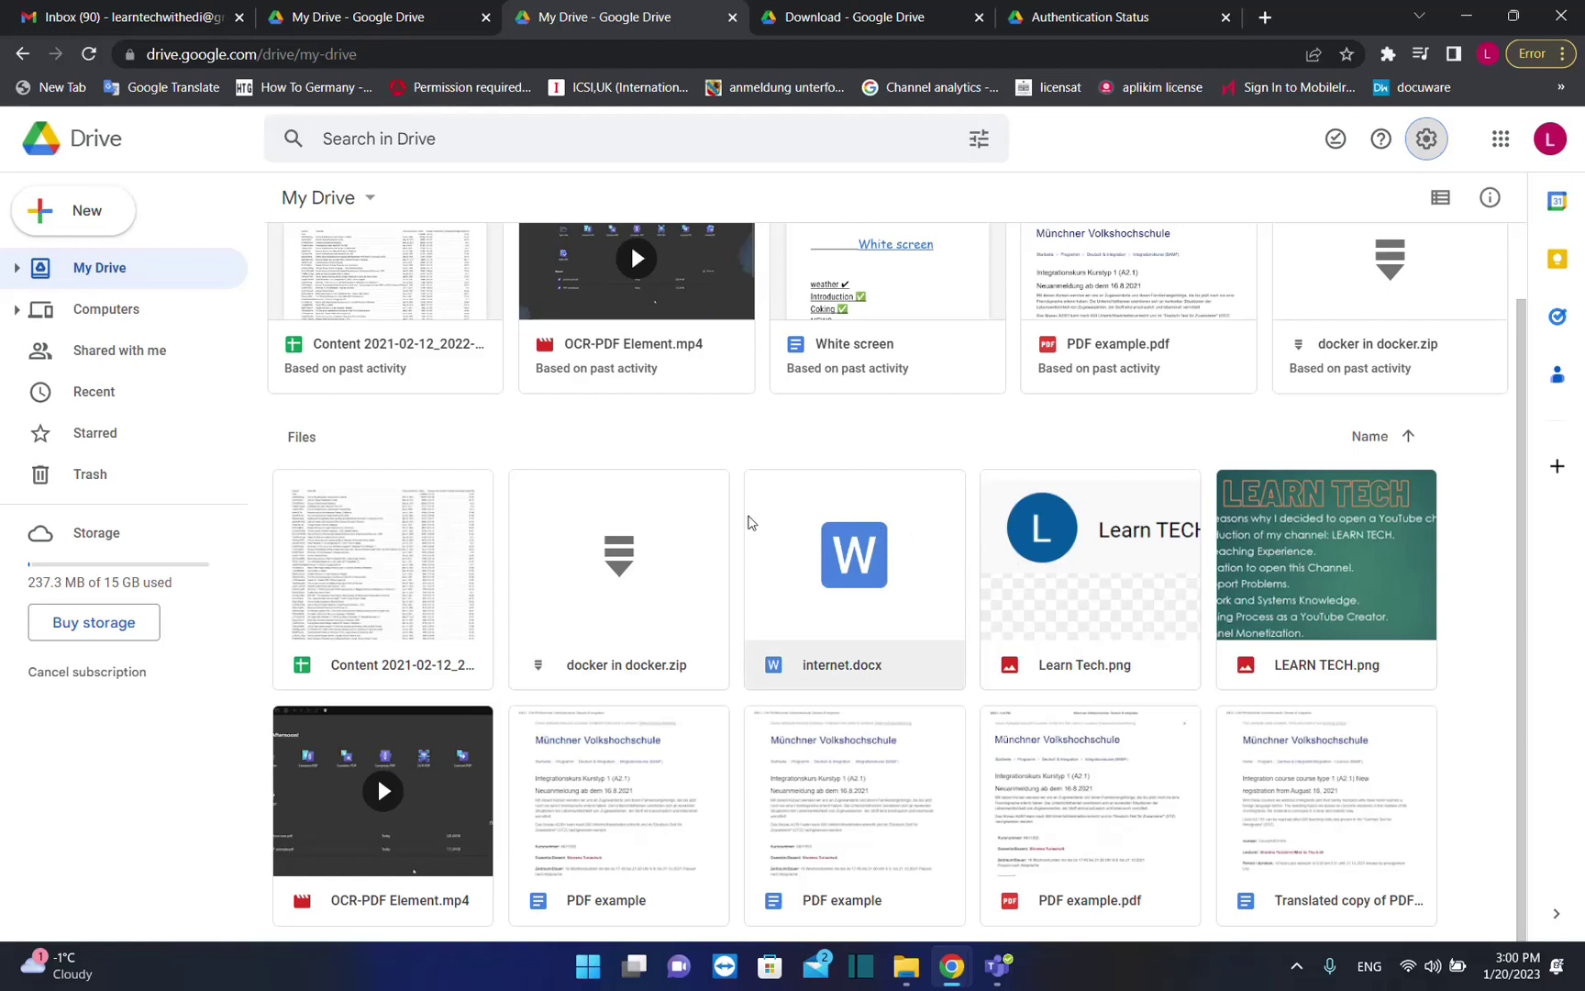
pyautogui.scroll(1, 702, 530)
pyautogui.scroll(-1, 702, 529)
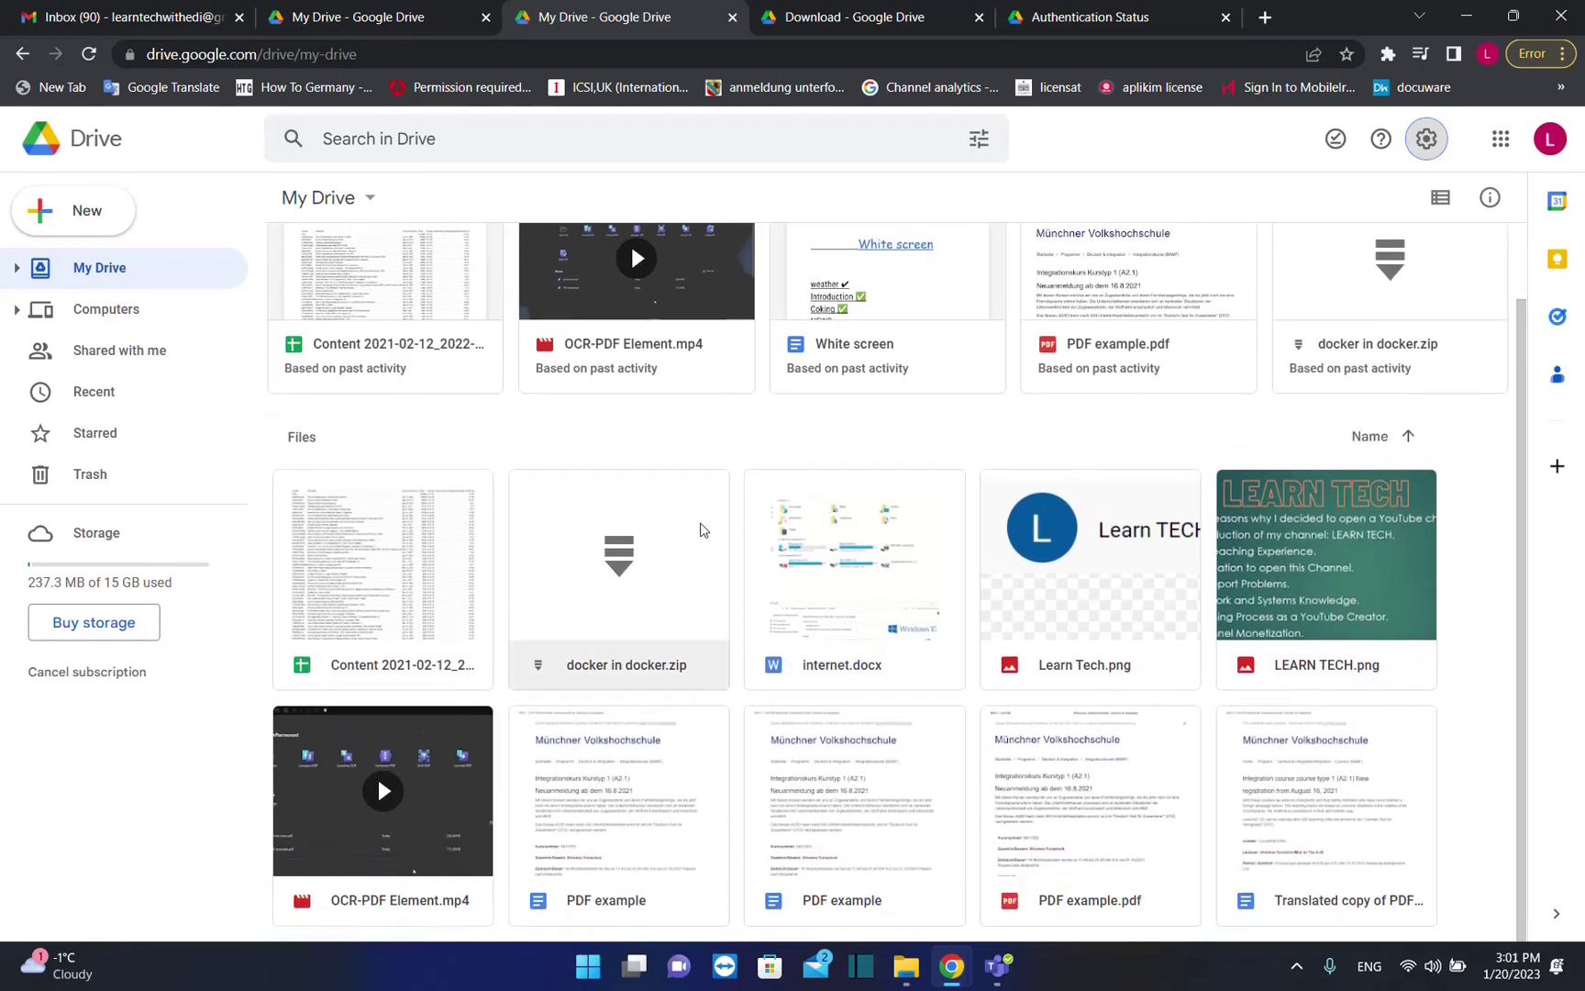
pyautogui.scroll(1, 937, 699)
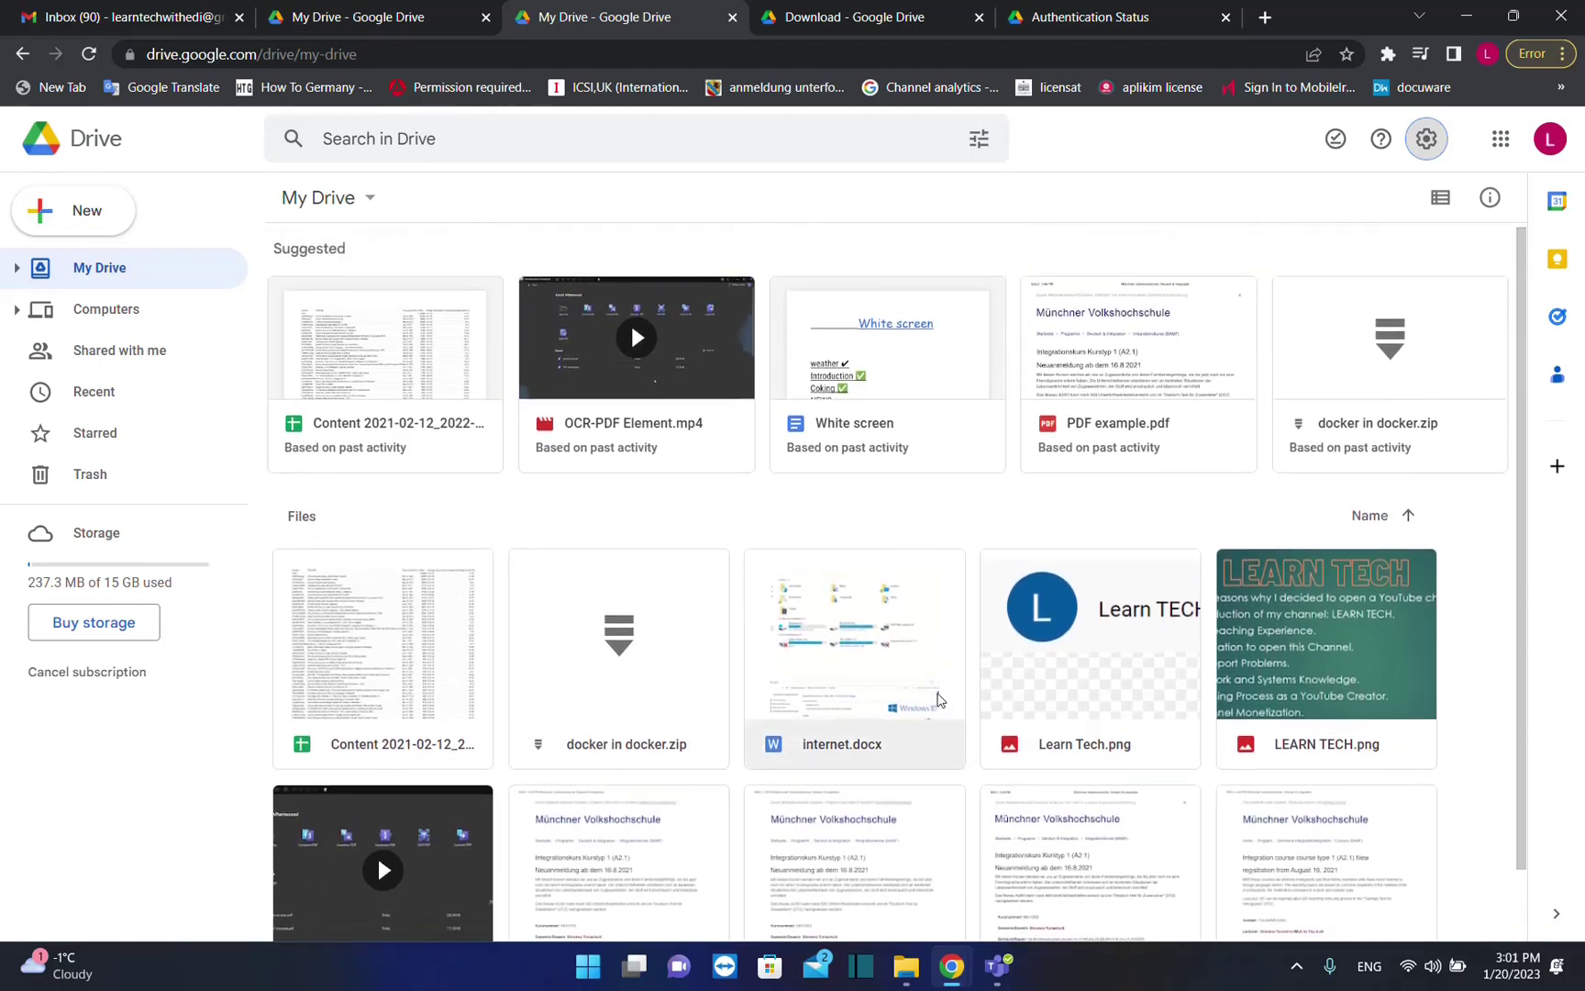
pyautogui.click(88, 54)
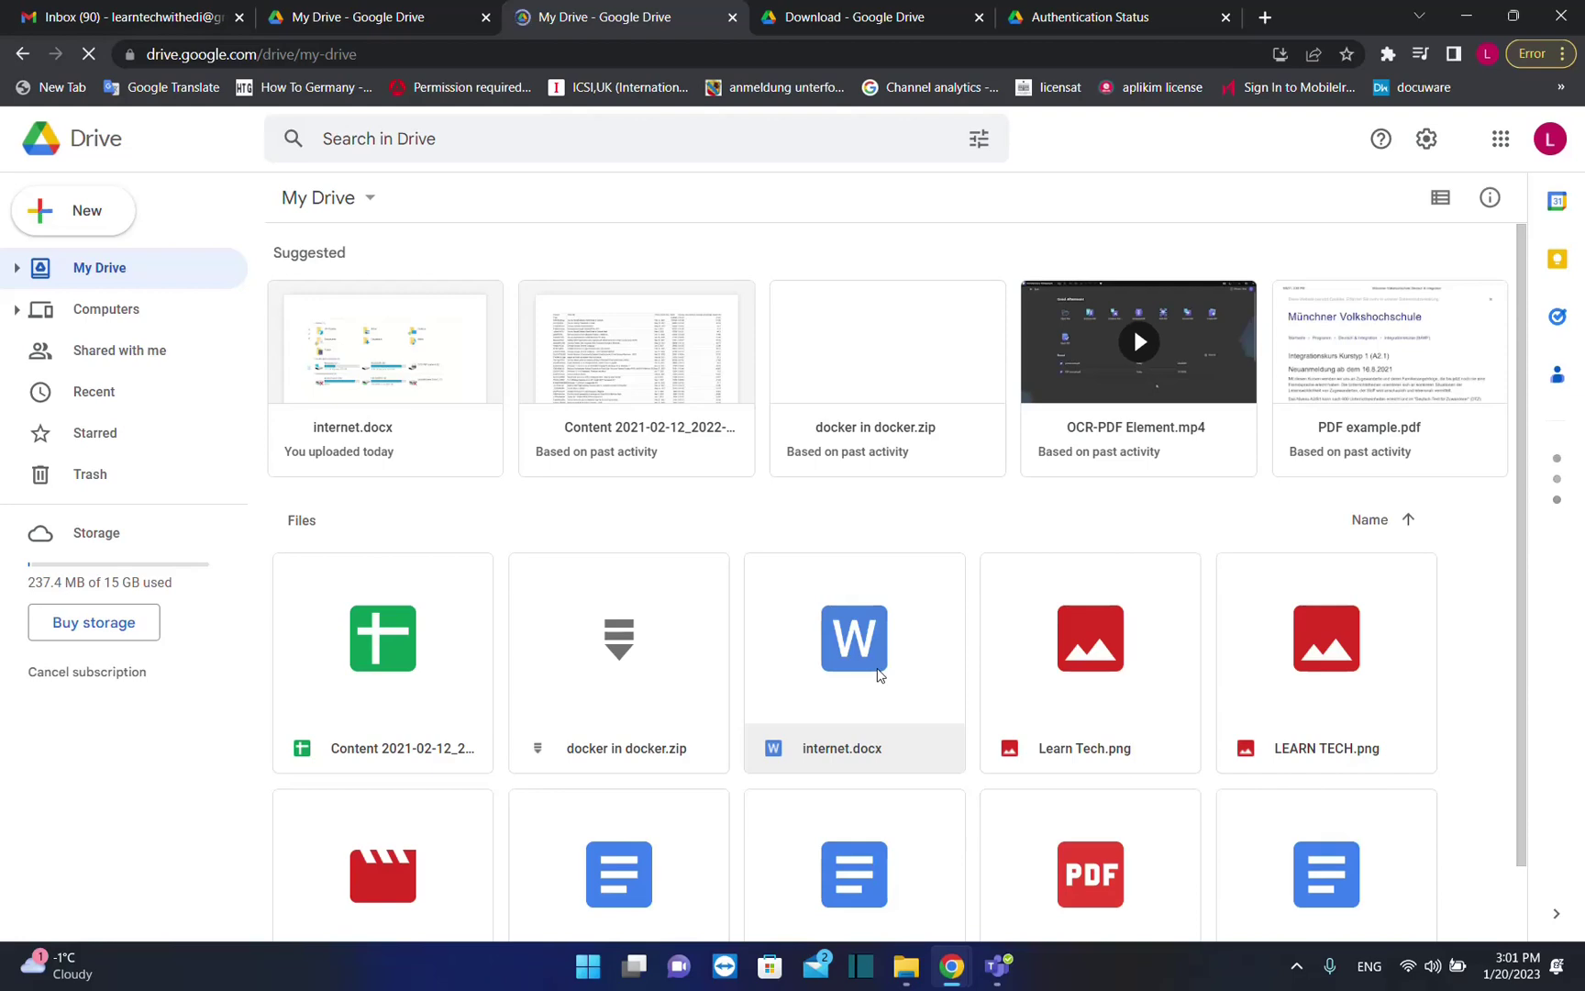
# Bring back the File Explorer My Drive window and make it fill the screen
pyautogui.click(906, 965)
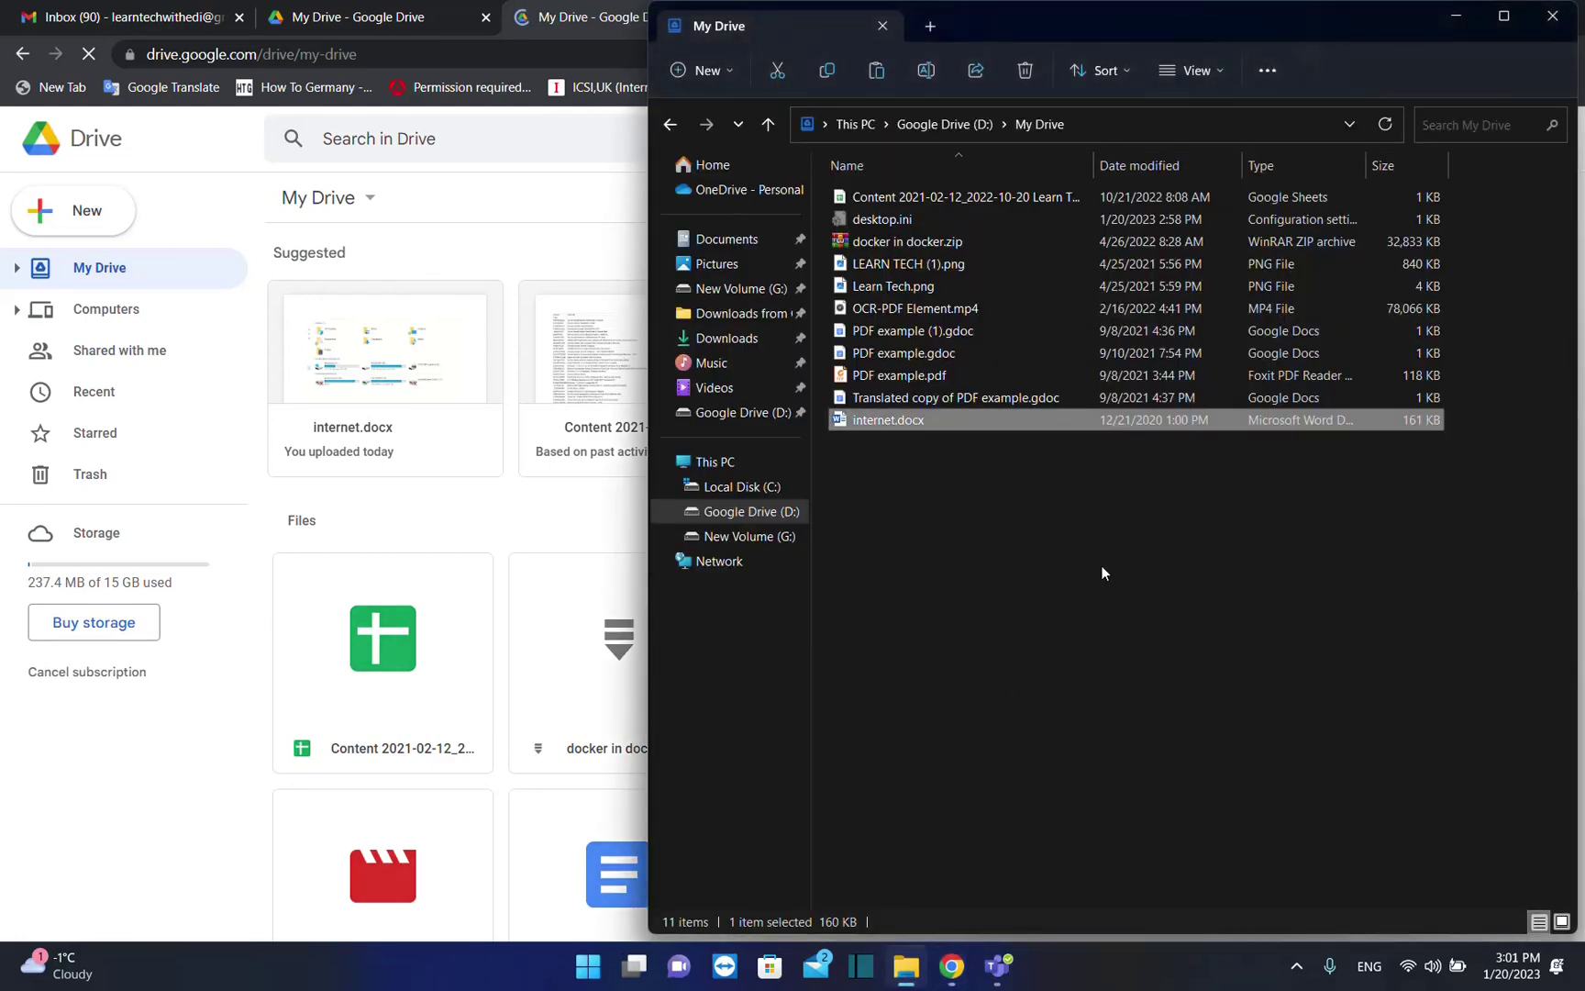
pyautogui.click(931, 963)
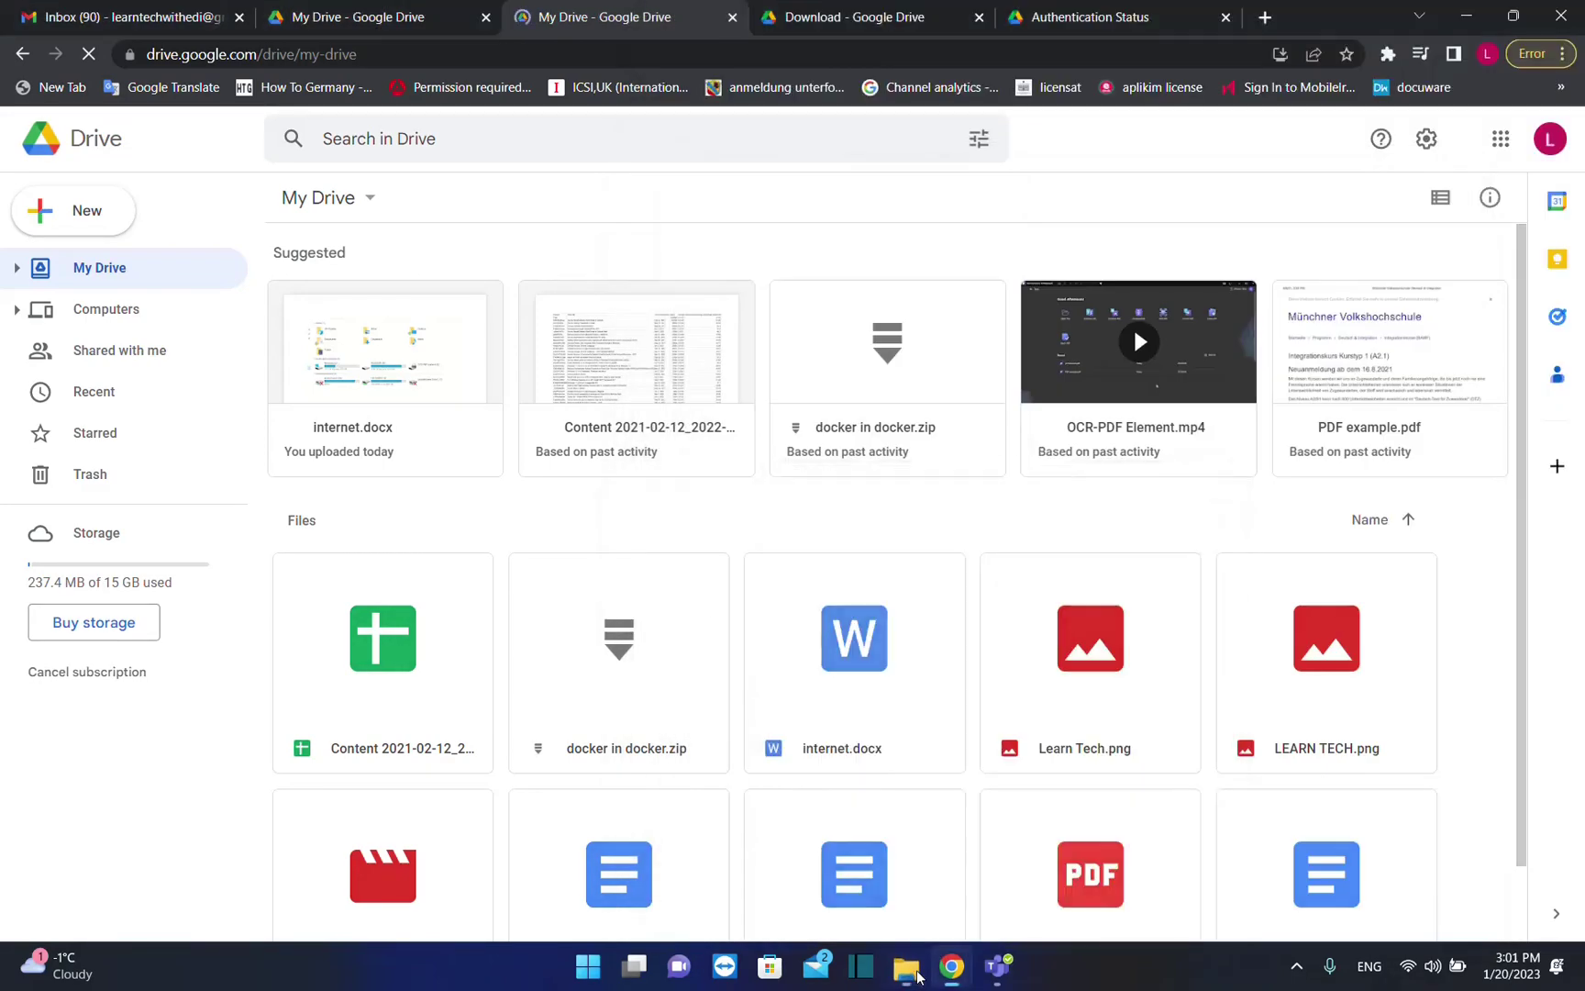
pyautogui.click(1466, 16)
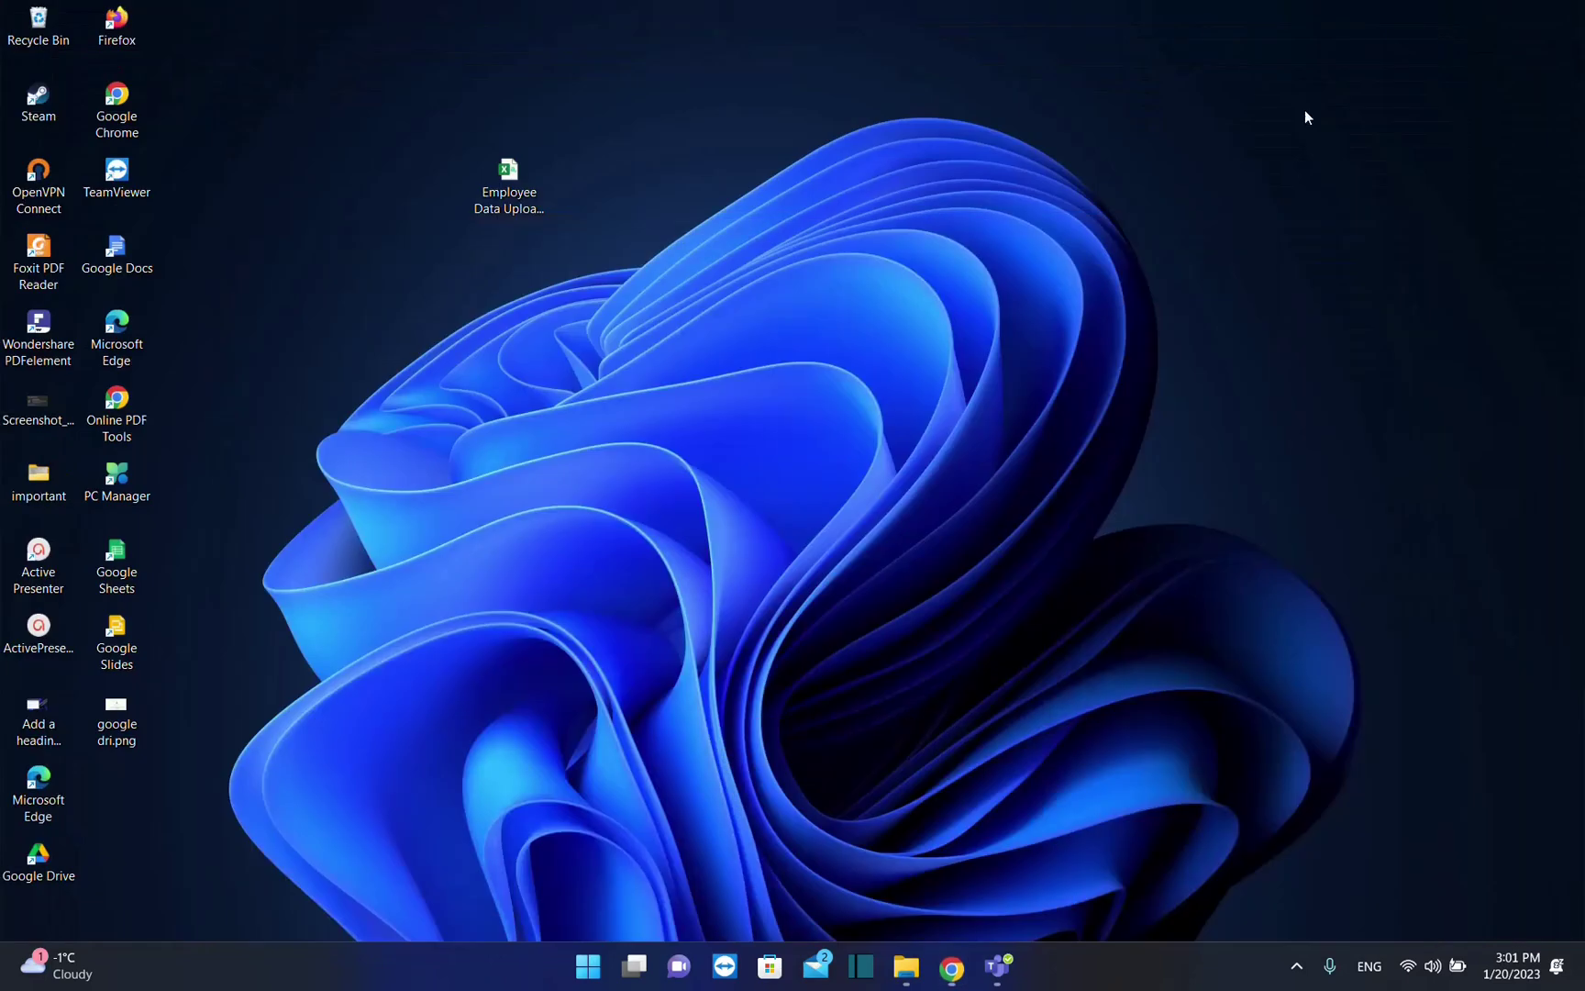
pyautogui.hotkey('alt', 'Tab')
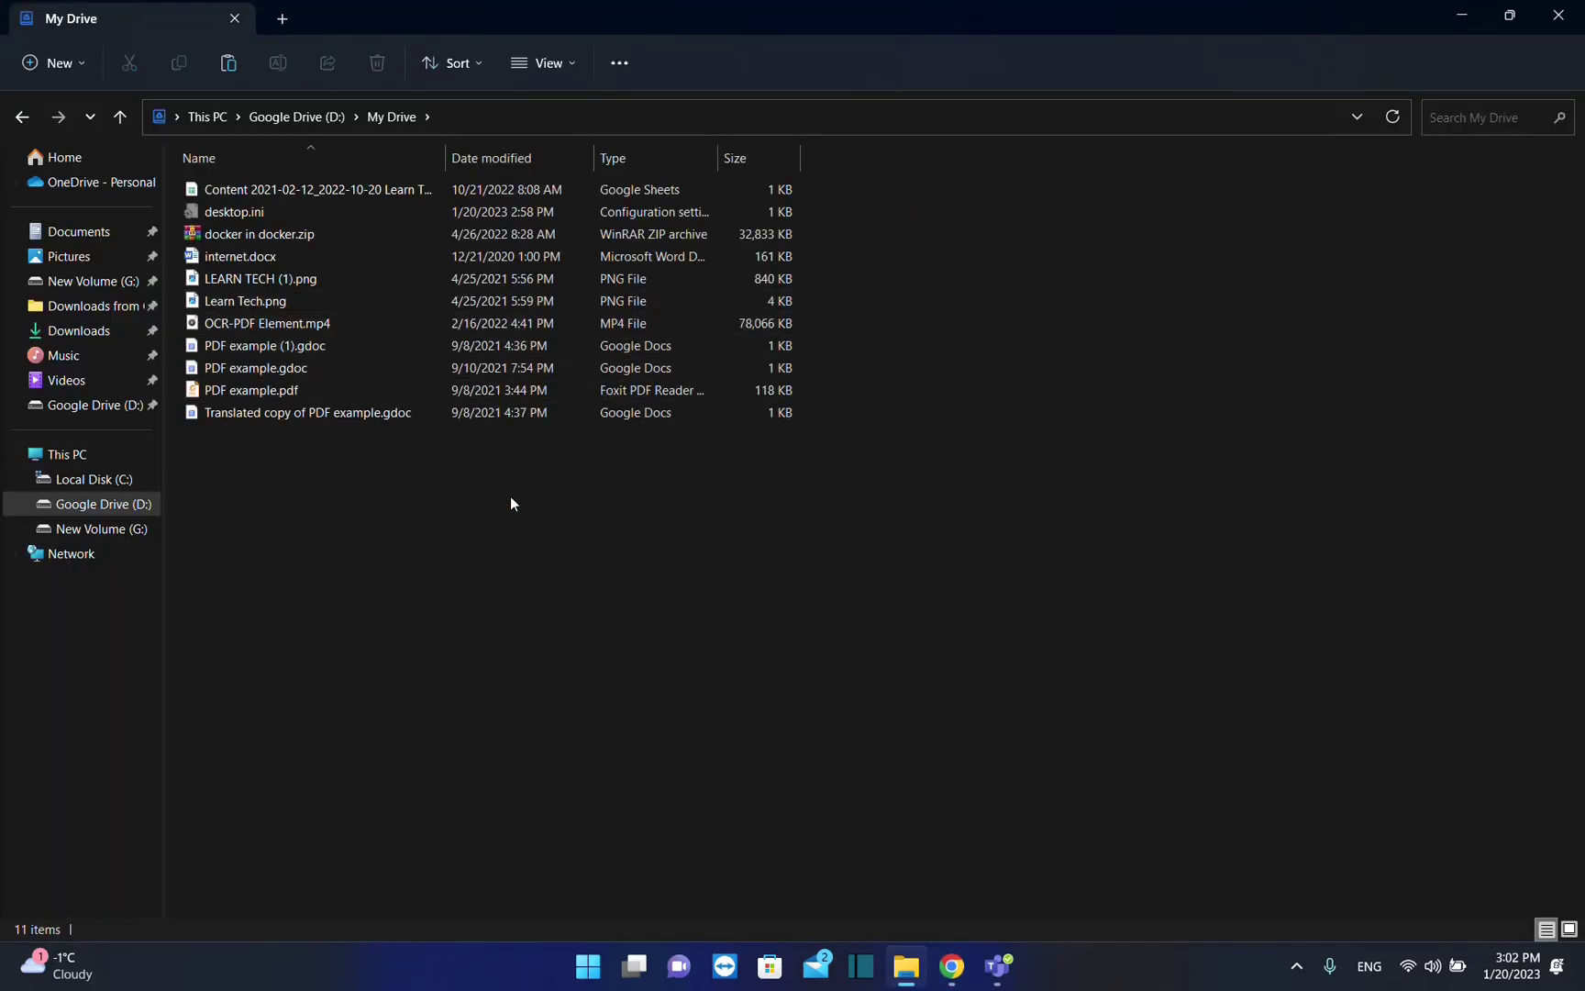